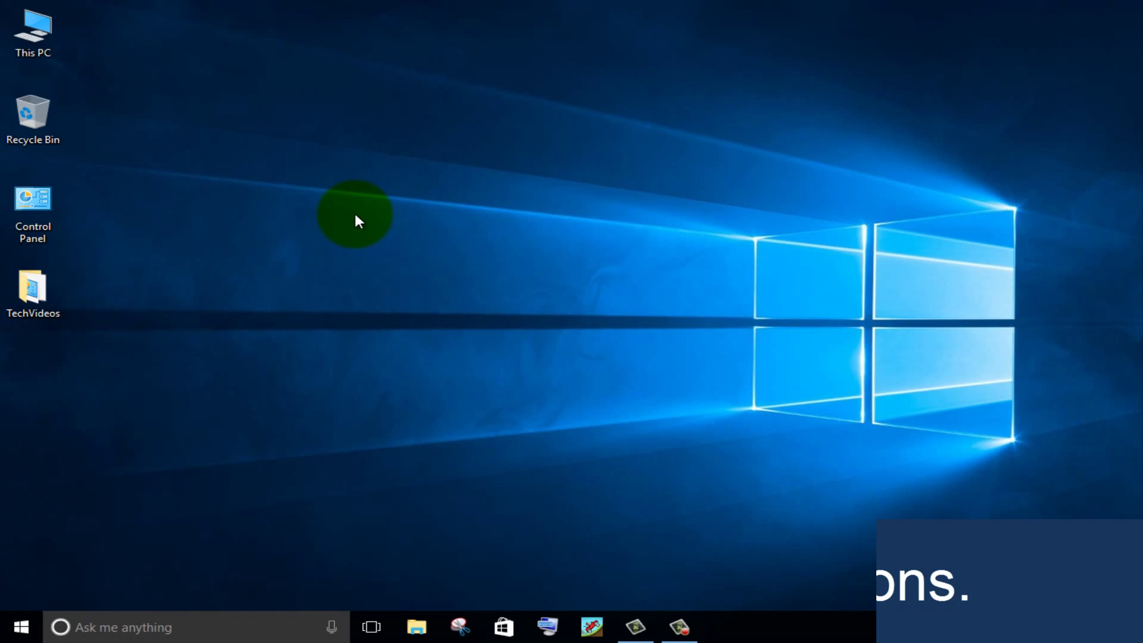
- Switch off 'Play animations in Windows' under Ease of Access > Other options, then close Settings
{"action": "left_click", "coordinate": [13, 632]}
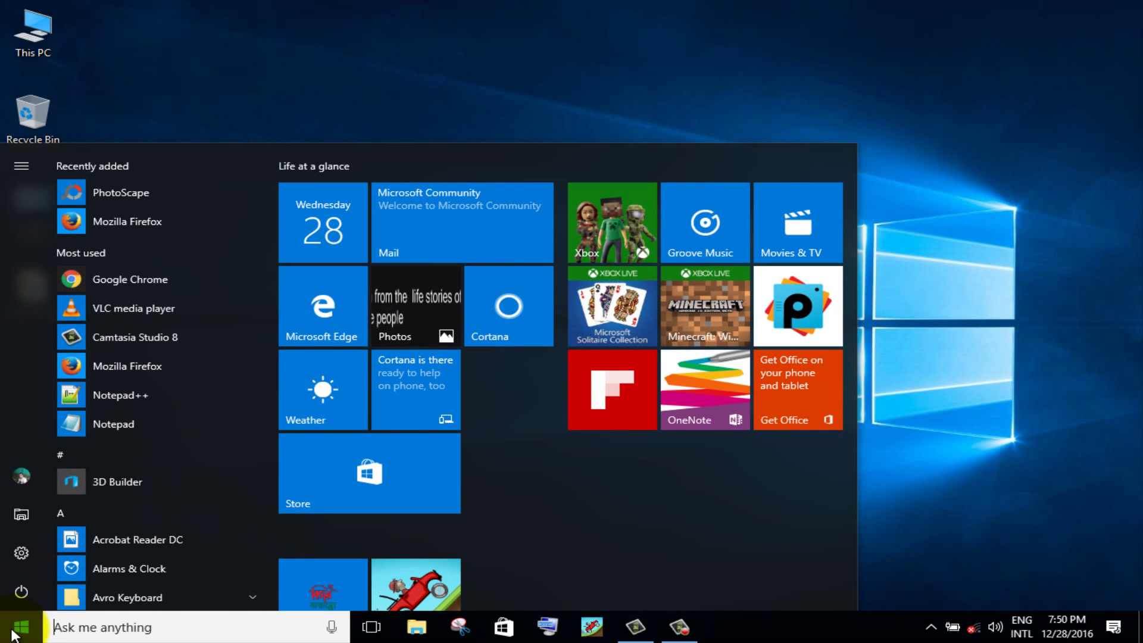
{"action": "left_click", "coordinate": [22, 553]}
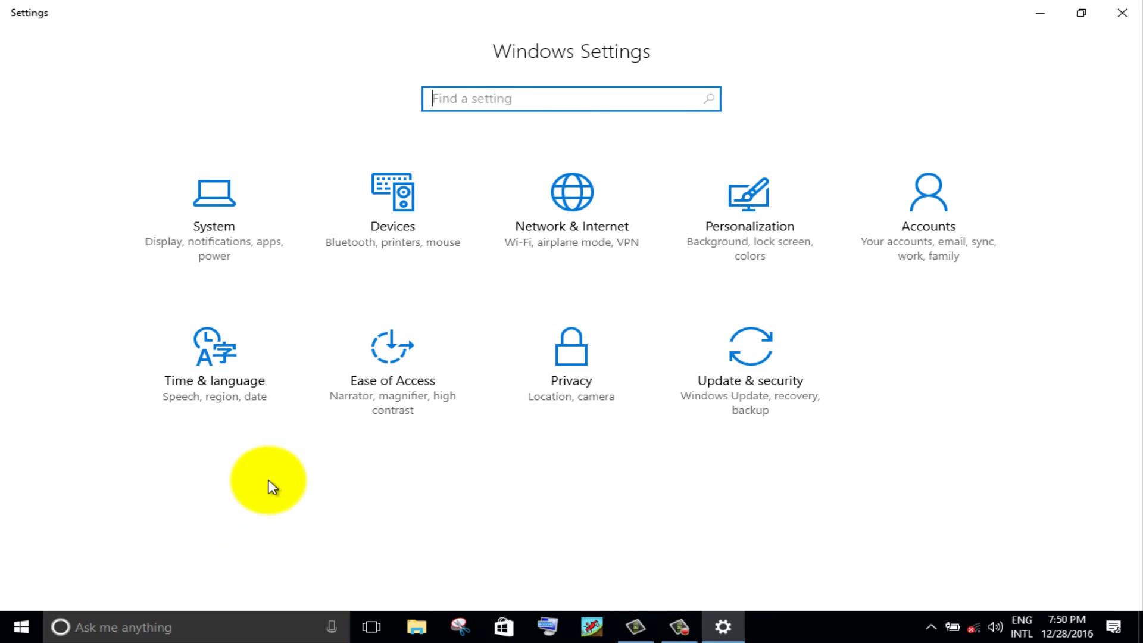
{"action": "left_click", "coordinate": [370, 395]}
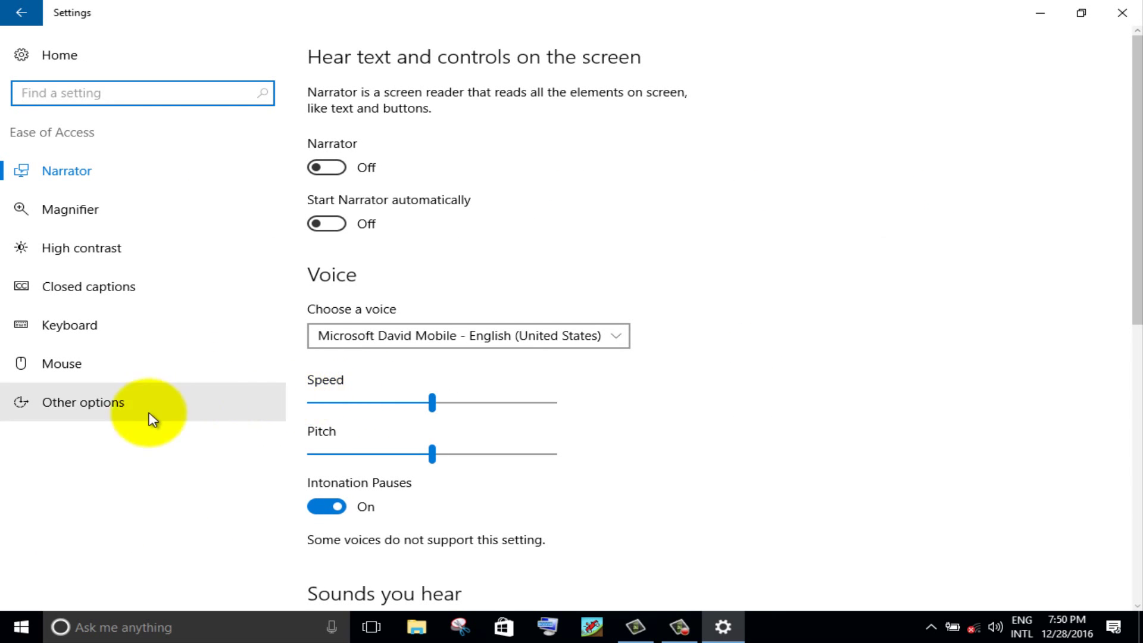
{"action": "left_click", "coordinate": [110, 399]}
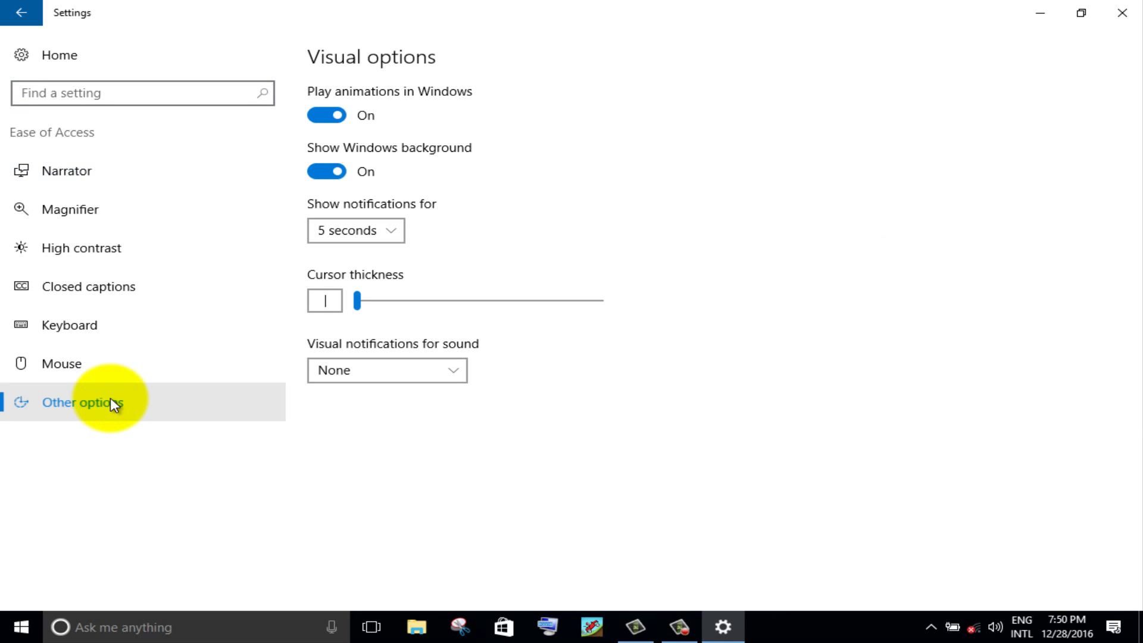
{"action": "left_click", "coordinate": [319, 116]}
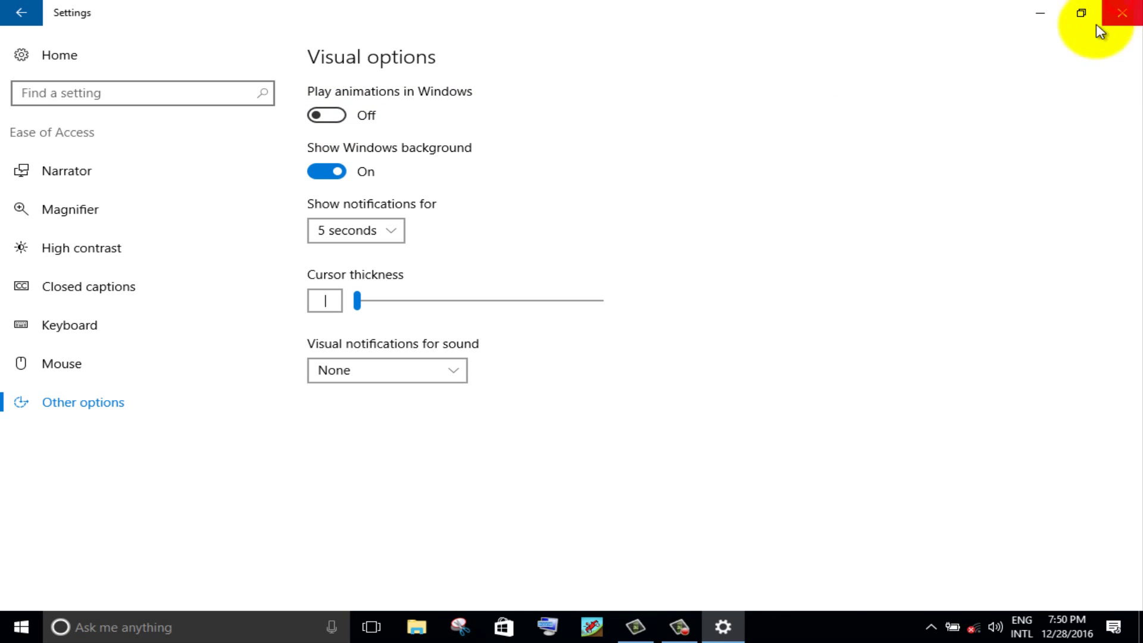
{"action": "left_click", "coordinate": [1121, 12]}
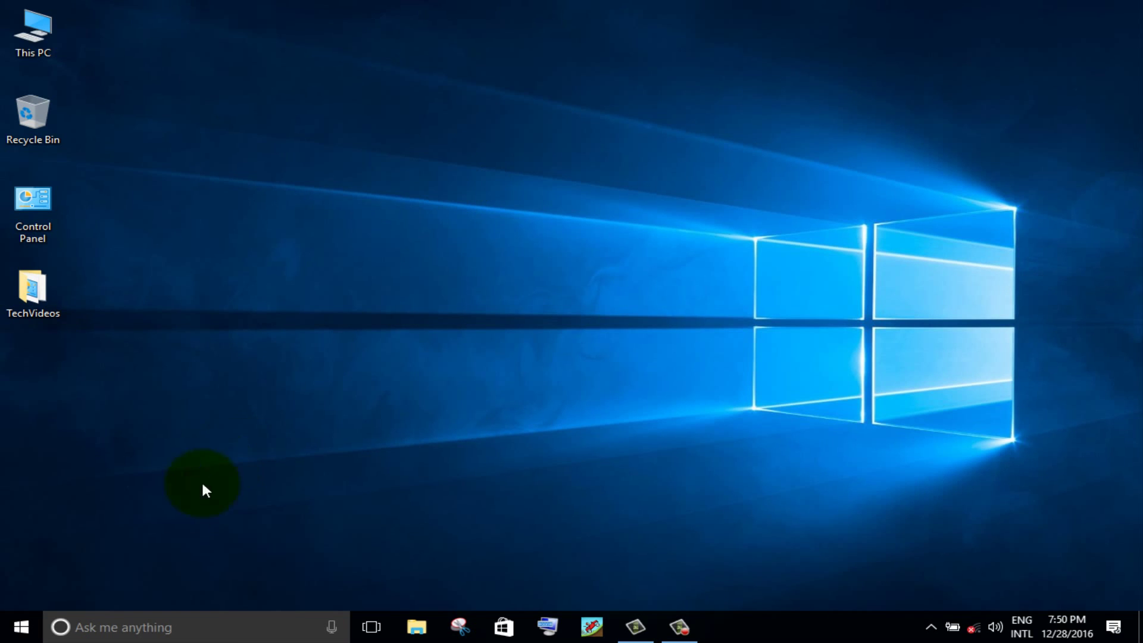
- Open the Privacy > Background apps page in Windows Settings
{"action": "left_click", "coordinate": [19, 629]}
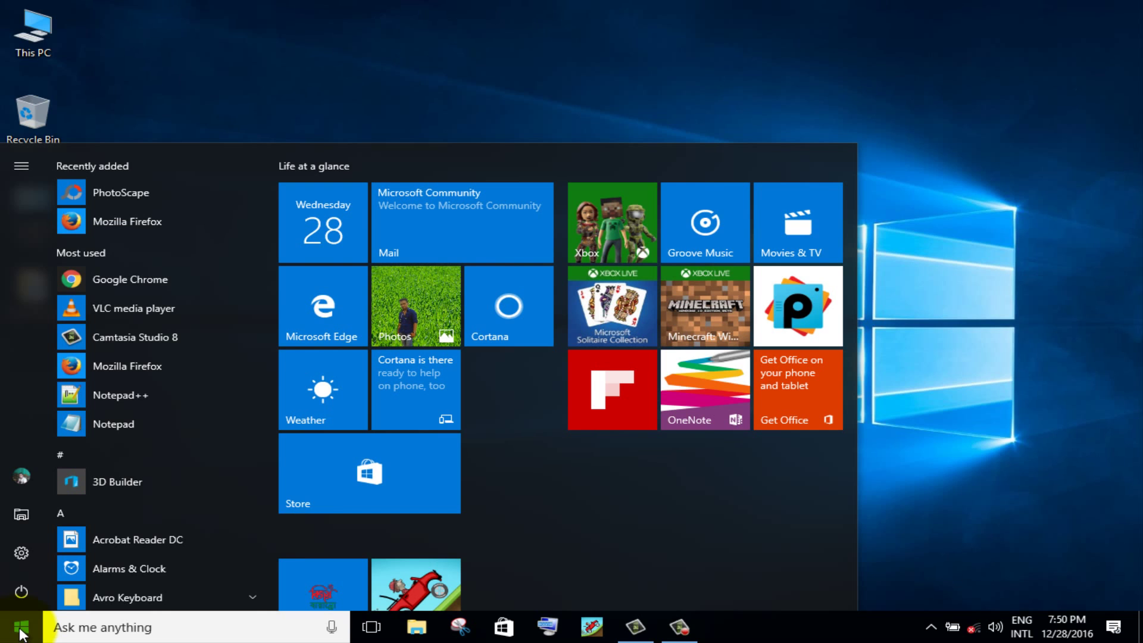
{"action": "left_click", "coordinate": [22, 554]}
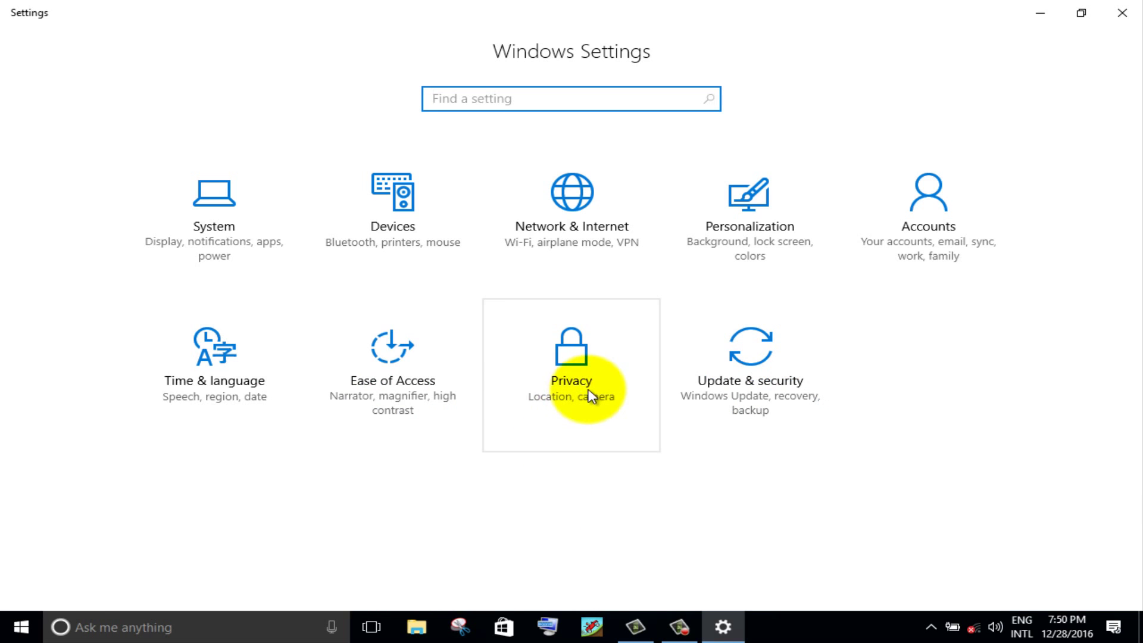
{"action": "left_click", "coordinate": [588, 387]}
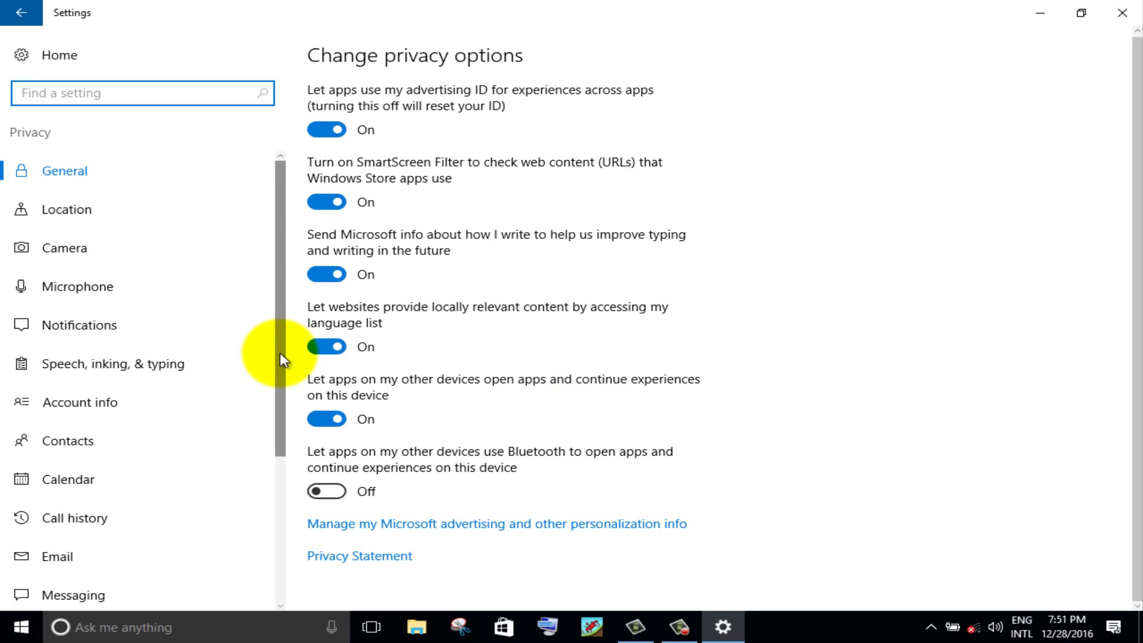
{"action": "left_click_drag", "start_coordinate": [280, 352], "coordinate": [290, 508]}
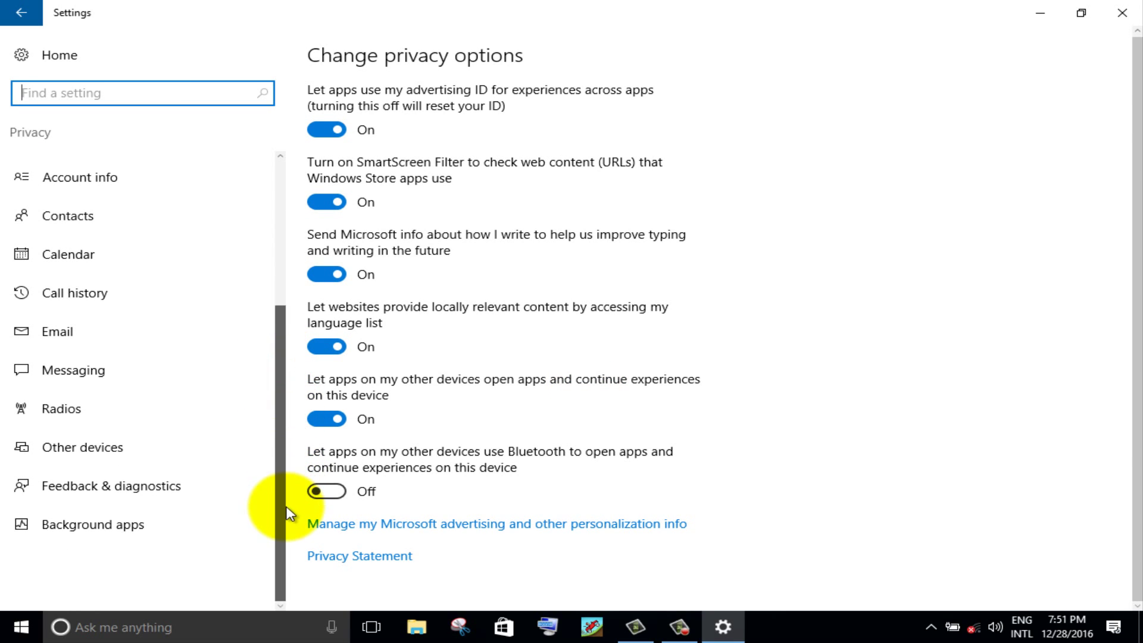
{"action": "left_click", "coordinate": [151, 523]}
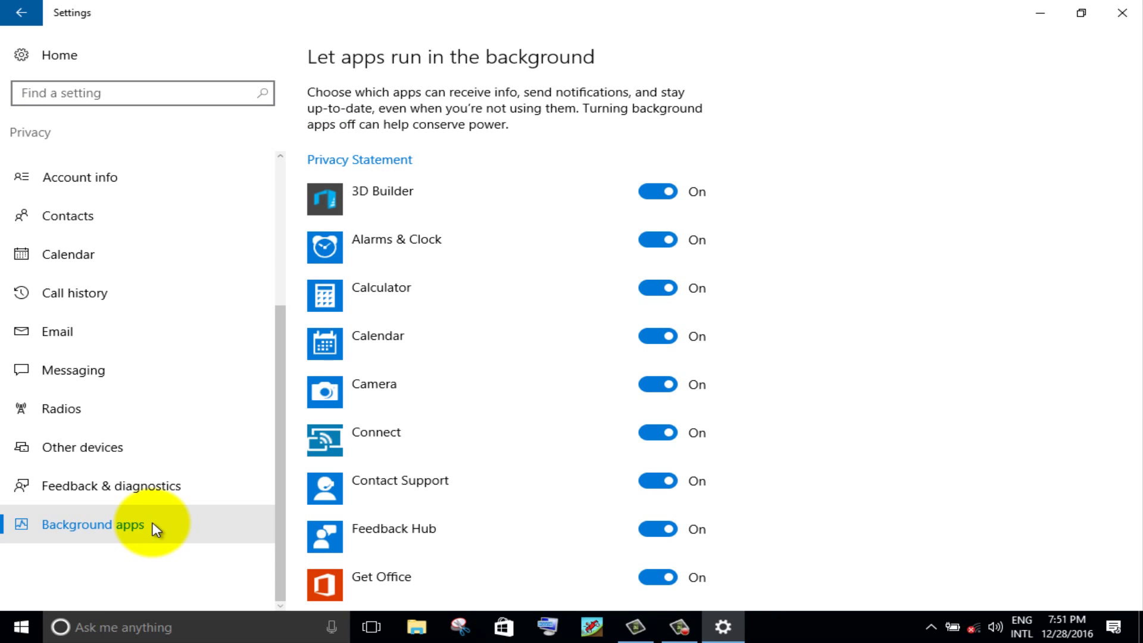
- Turn off background running for 3D Builder, Alarms & Clock, Camera and Get Office
{"action": "left_click", "coordinate": [650, 191]}
{"action": "left_click", "coordinate": [647, 244]}
{"action": "left_click", "coordinate": [646, 386]}
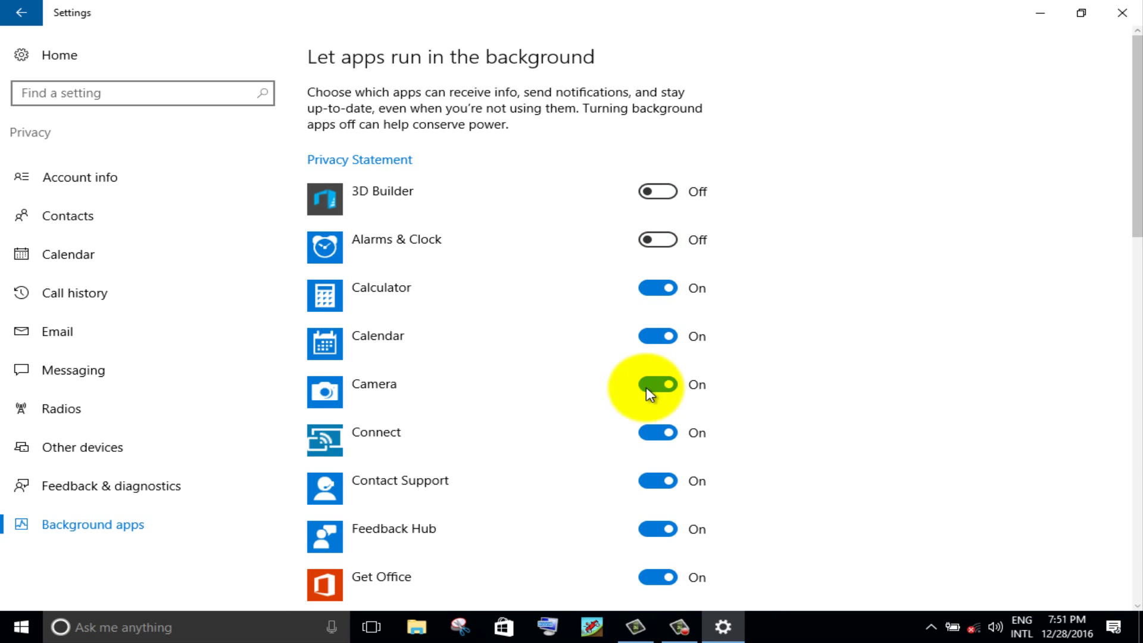
{"action": "left_click", "coordinate": [649, 577]}
{"action": "left_click_drag", "start_coordinate": [1136, 96], "coordinate": [1117, 219]}
- Turn off Get Started, Maps, Microsoft Edge, Movies & TV and OneNote in background, then close Settings
{"action": "left_click", "coordinate": [651, 269]}
{"action": "left_click", "coordinate": [655, 416]}
{"action": "left_click", "coordinate": [654, 510]}
{"action": "scroll", "coordinate": [863, 473], "scroll_direction": "down", "scroll_amount": 2}
{"action": "left_click", "coordinate": [654, 495]}
{"action": "left_click", "coordinate": [654, 544]}
{"action": "left_click", "coordinate": [1123, 15]}
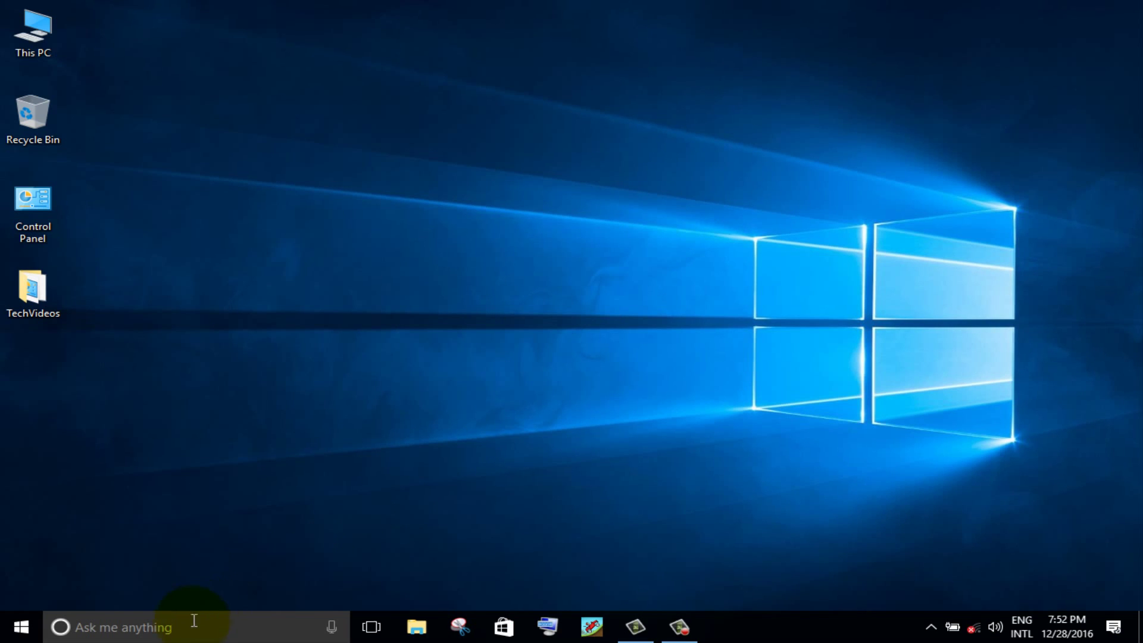
- Find Task Manager through search and show its Startup tab
{"action": "left_click", "coordinate": [192, 622]}
{"action": "type", "text": "task "}
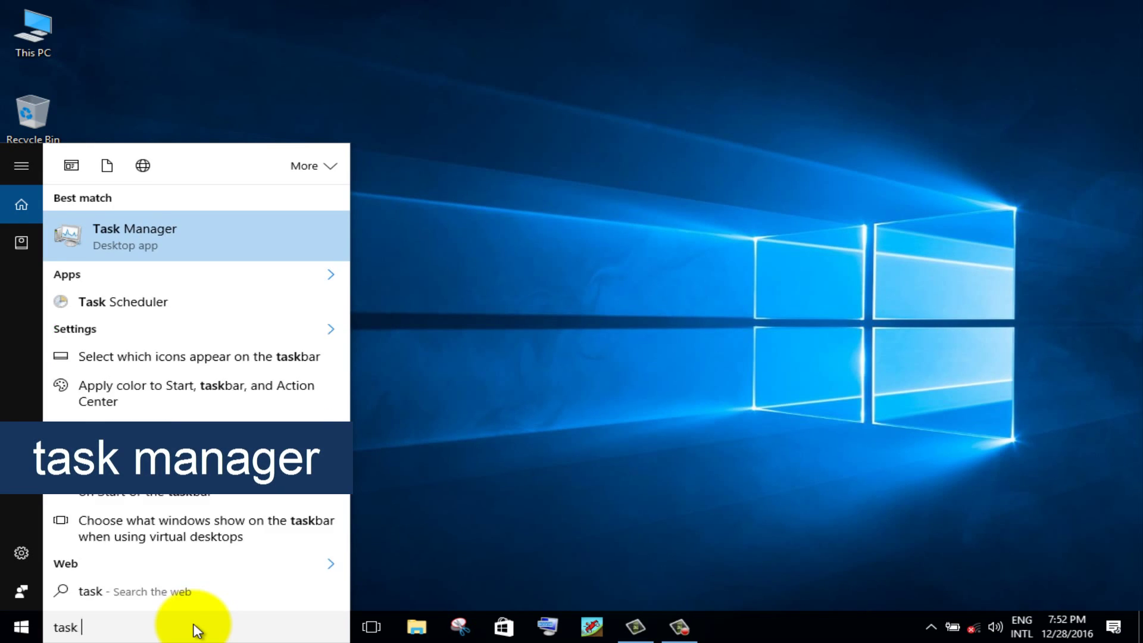
{"action": "type", "text": "ma"}
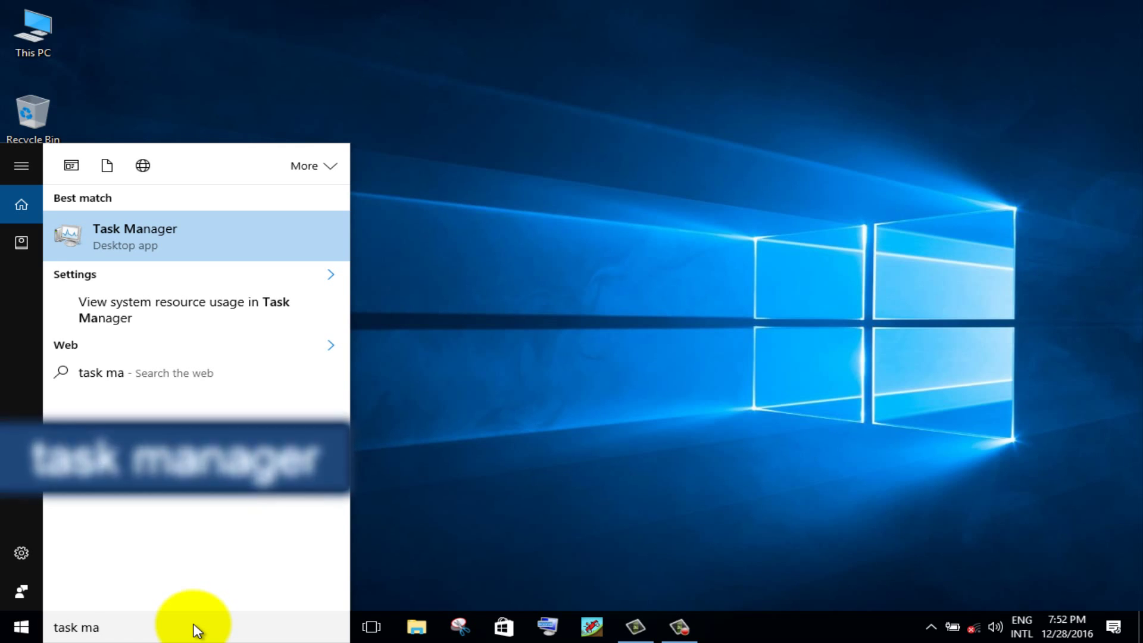
{"action": "left_click", "coordinate": [155, 232]}
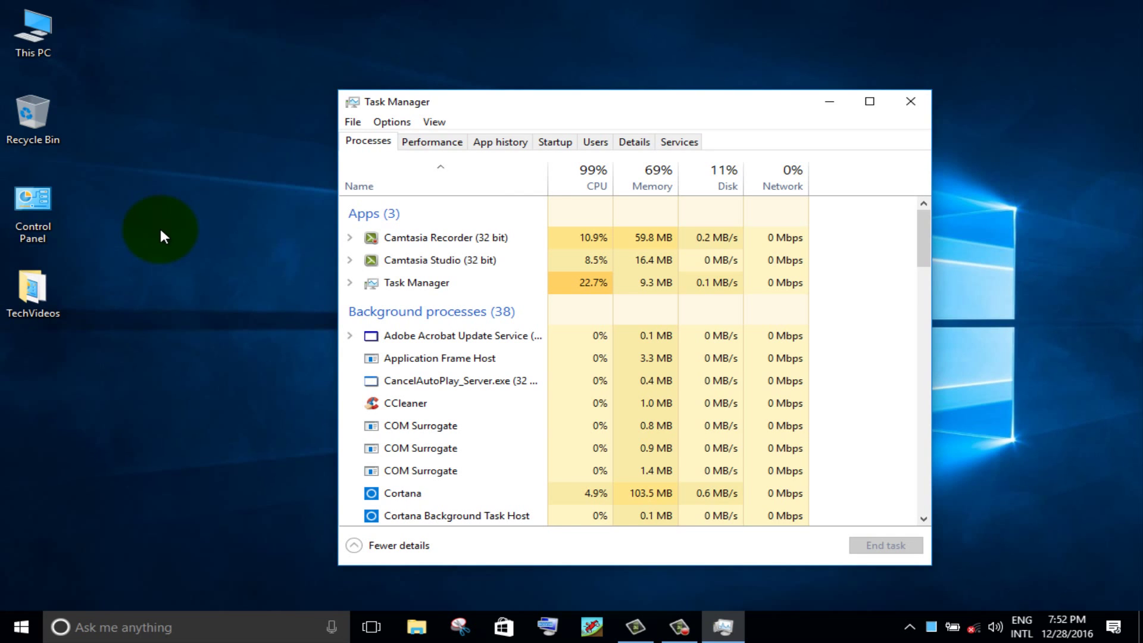
{"action": "left_click", "coordinate": [556, 143]}
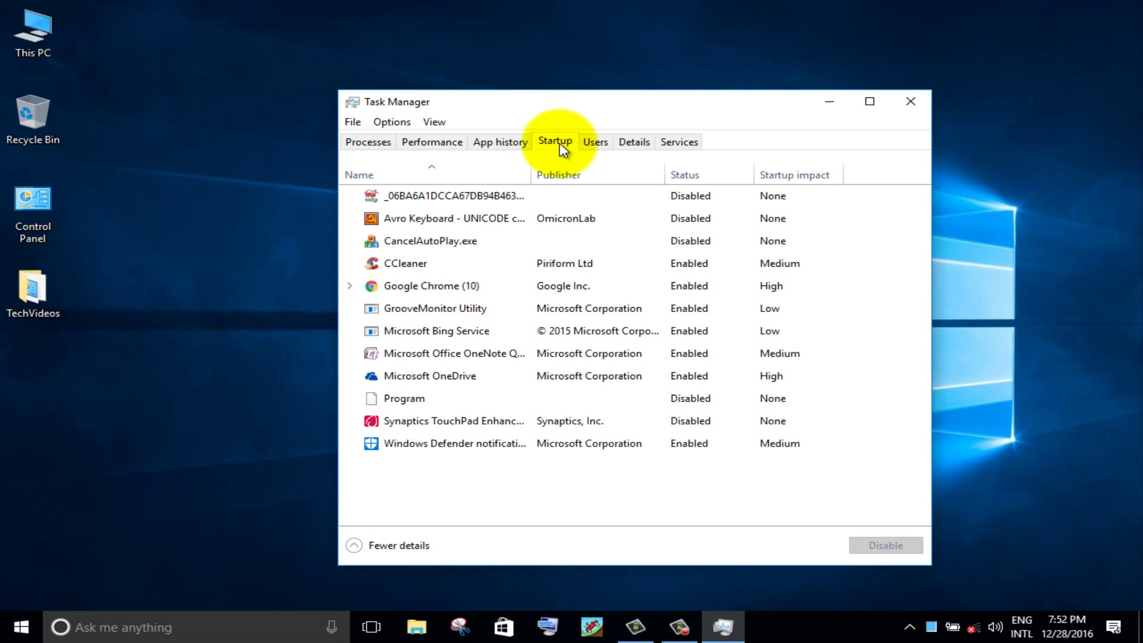
- Disable Google Chrome, GrooveMonitor Utility, Microsoft Bing Service and OneNote at startup
{"action": "left_click", "coordinate": [677, 288]}
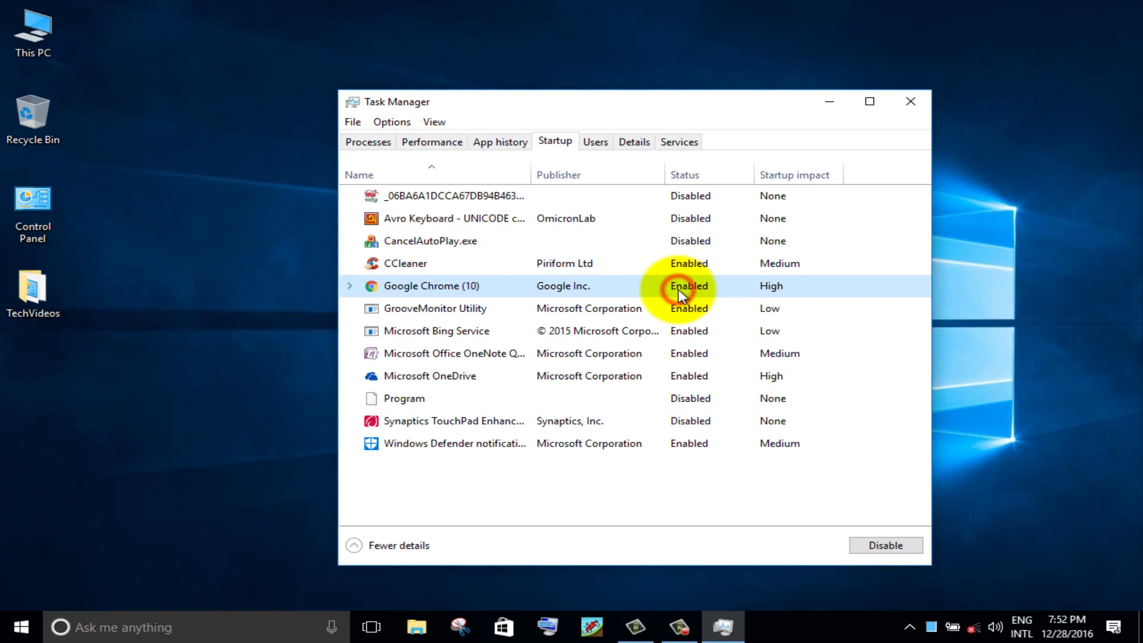
{"action": "left_click", "coordinate": [888, 547]}
{"action": "left_click", "coordinate": [699, 310]}
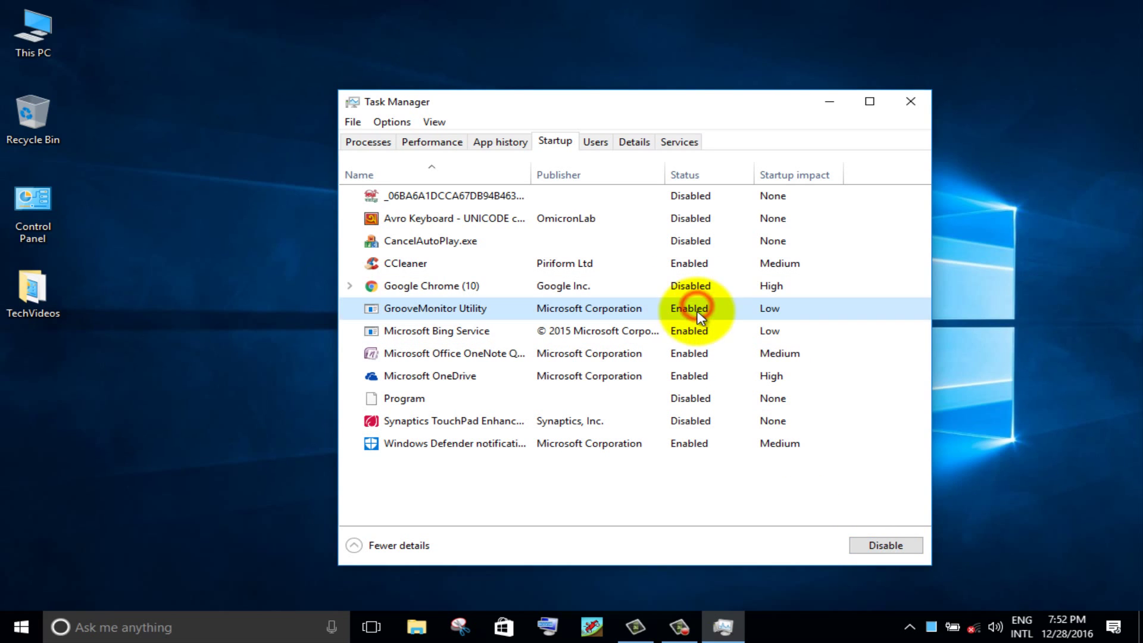
{"action": "left_click", "coordinate": [881, 544]}
{"action": "left_click", "coordinate": [875, 545]}
{"action": "left_click", "coordinate": [694, 352]}
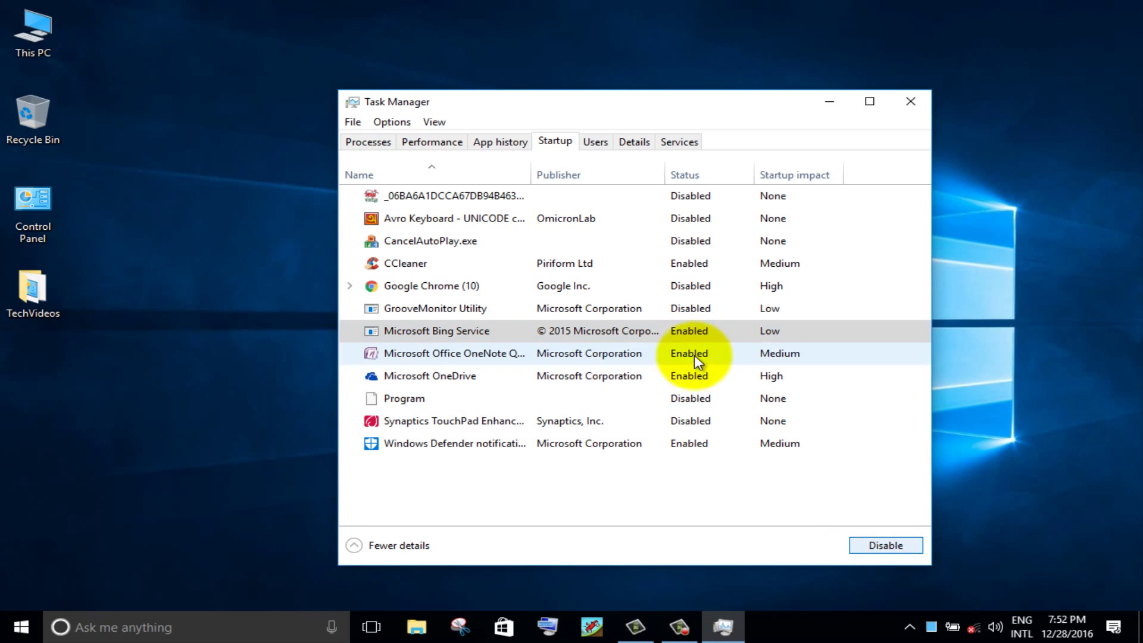
{"action": "left_click", "coordinate": [871, 544]}
- Disable Microsoft OneDrive, Program and CCleaner at startup, then close Task Manager
{"action": "left_click", "coordinate": [690, 376]}
{"action": "left_click", "coordinate": [873, 545]}
{"action": "left_click", "coordinate": [717, 400]}
{"action": "left_click", "coordinate": [872, 543]}
{"action": "left_click", "coordinate": [723, 396]}
{"action": "left_click", "coordinate": [880, 543]}
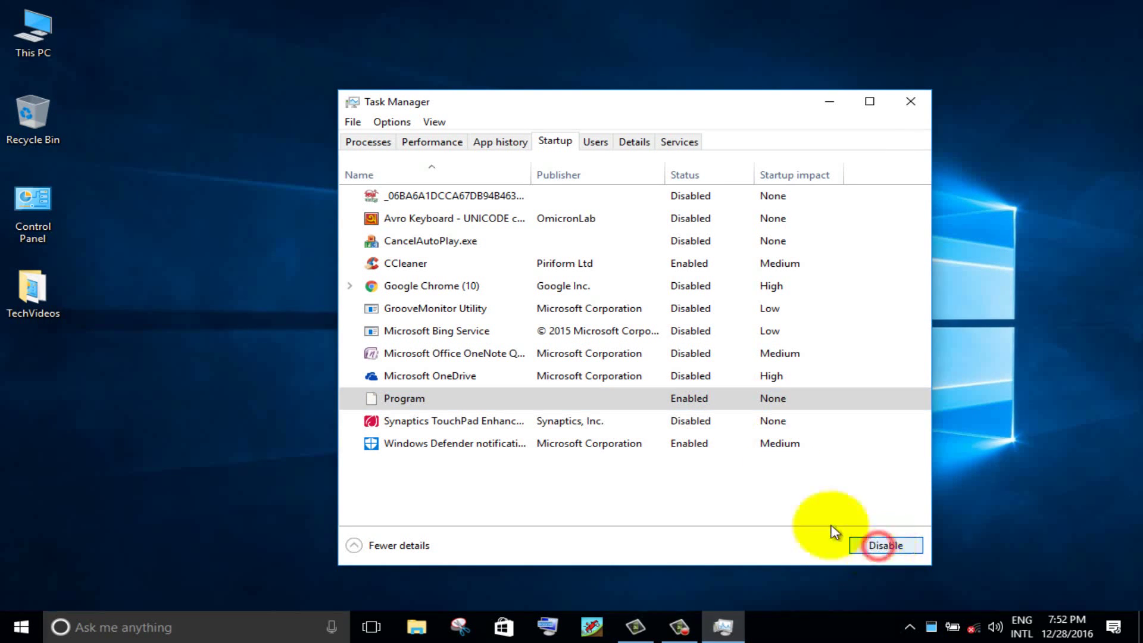
{"action": "left_click", "coordinate": [692, 265]}
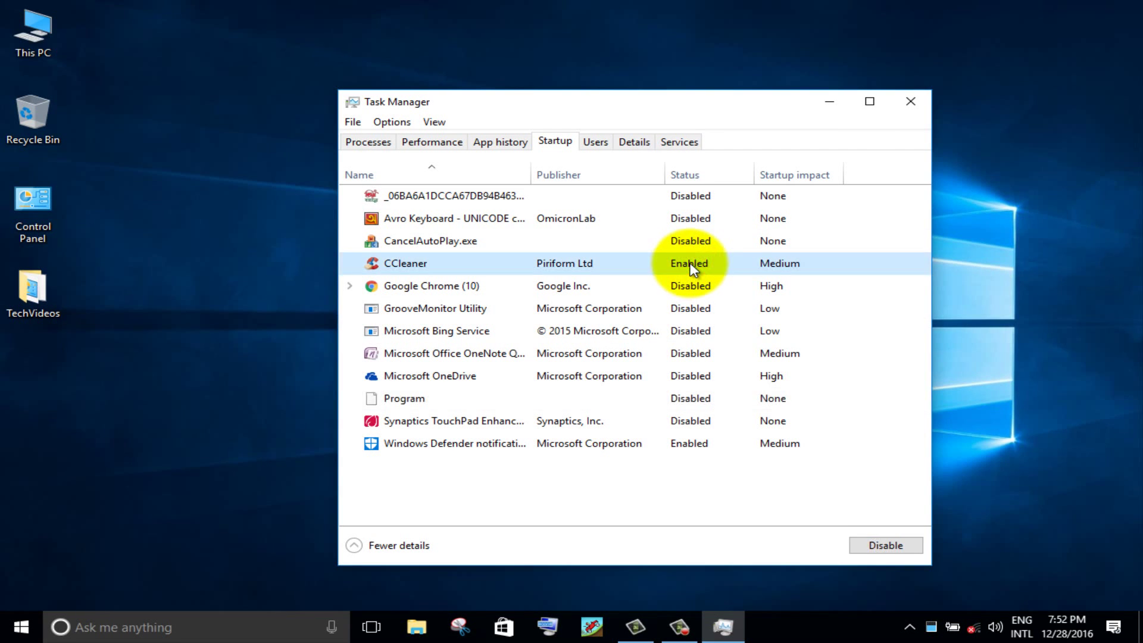
{"action": "left_click", "coordinate": [870, 544]}
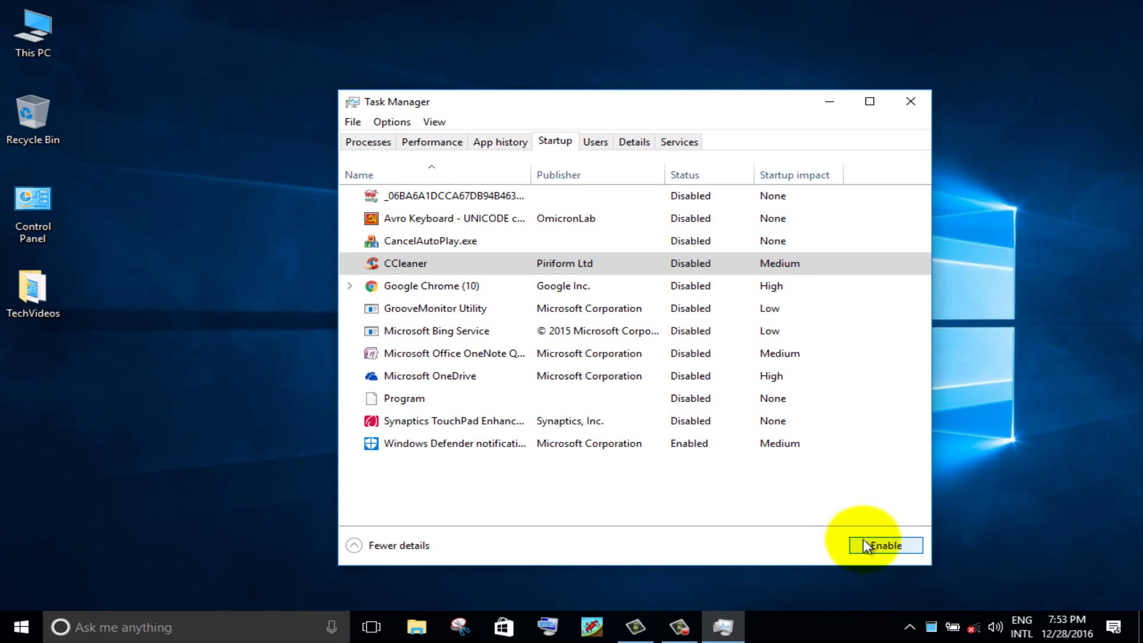
{"action": "left_click", "coordinate": [909, 102]}
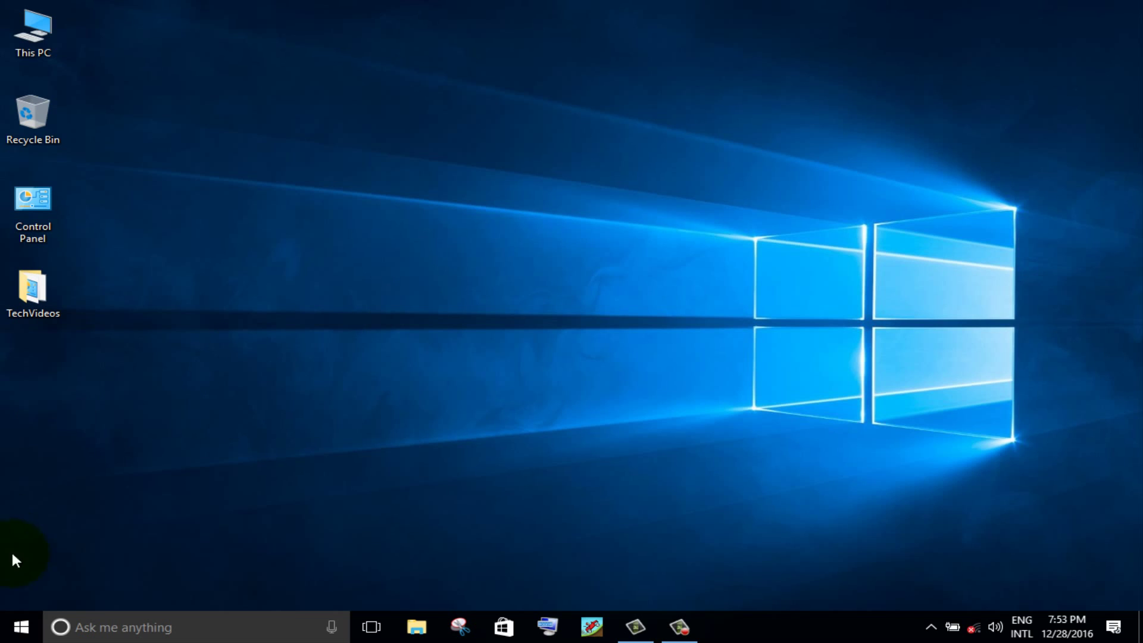
- Turn off 'Make Start, taskbar, and action center transparent' in Personalization > Colors and close Settings
{"action": "left_click", "coordinate": [20, 630]}
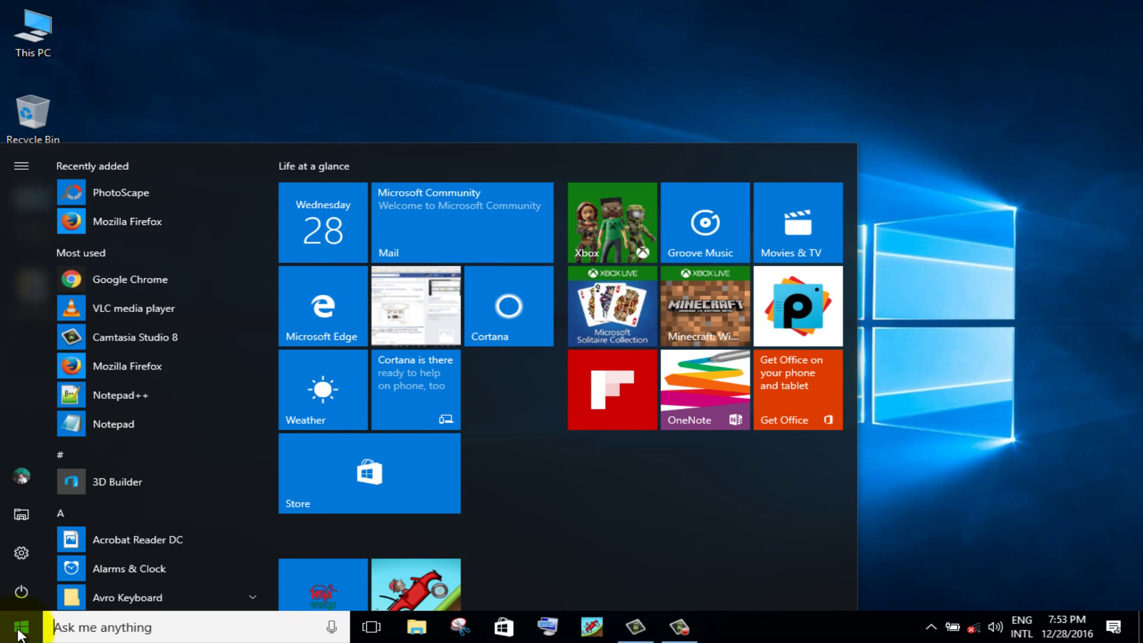
{"action": "left_click", "coordinate": [18, 556]}
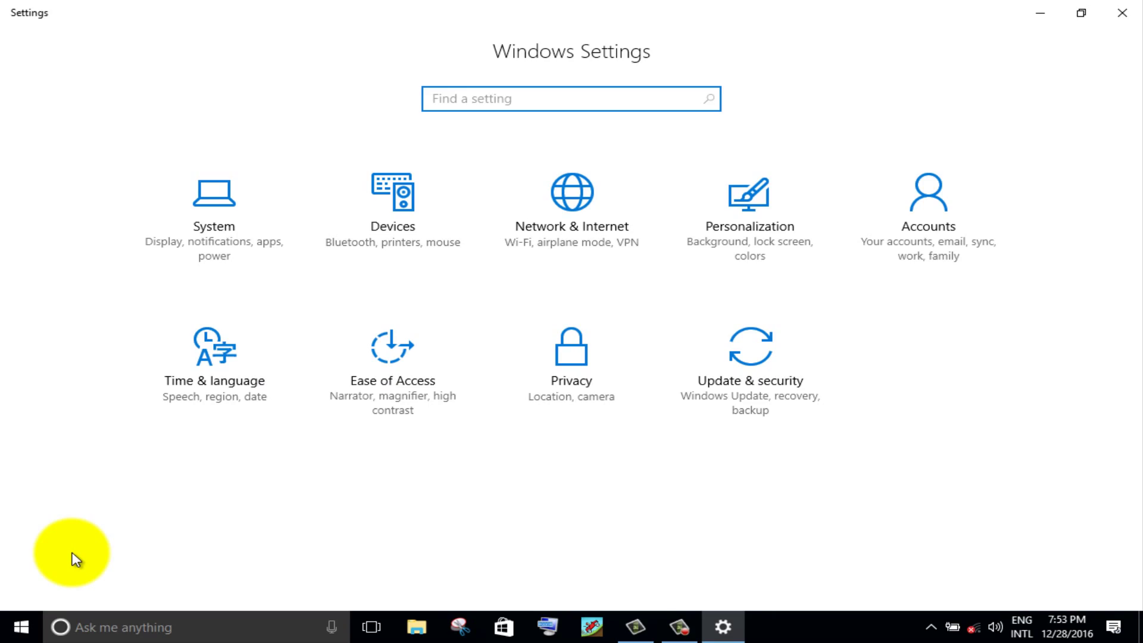
{"action": "left_click", "coordinate": [708, 243]}
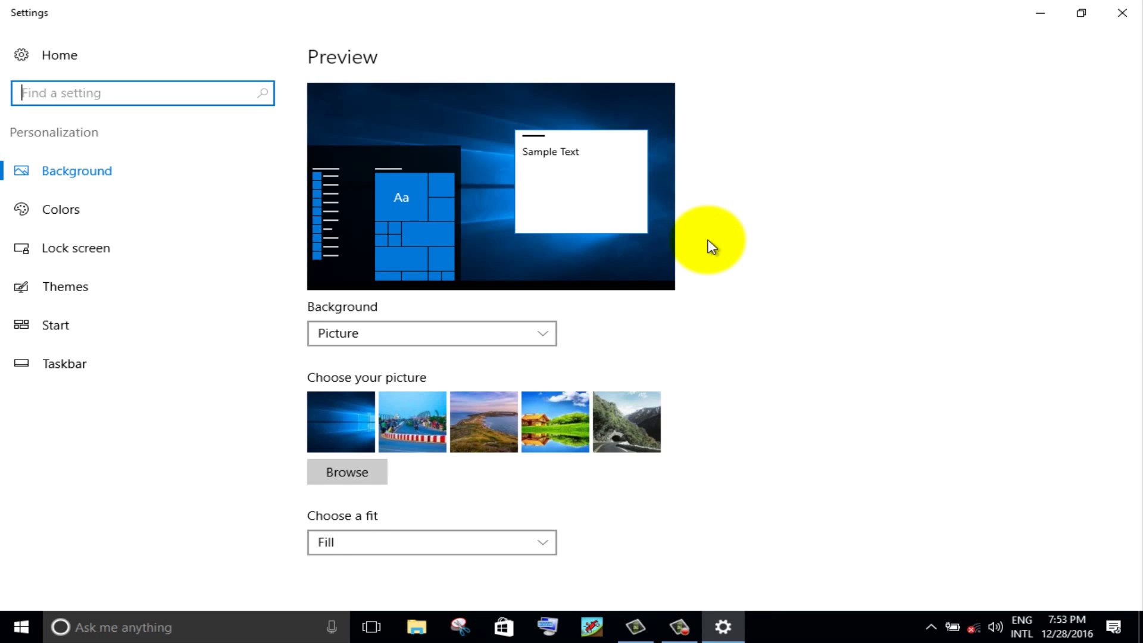
{"action": "left_click", "coordinate": [79, 219]}
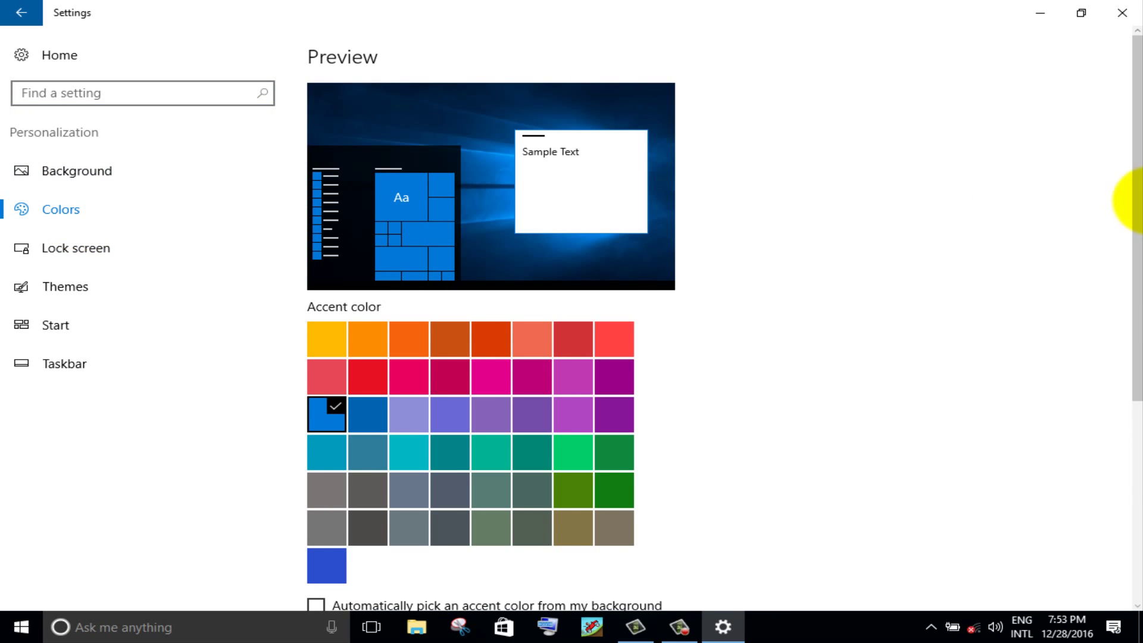
{"action": "scroll", "coordinate": [1124, 199], "scroll_direction": "down", "scroll_amount": 4}
{"action": "left_click_drag", "start_coordinate": [1137, 334], "coordinate": [1137, 381]}
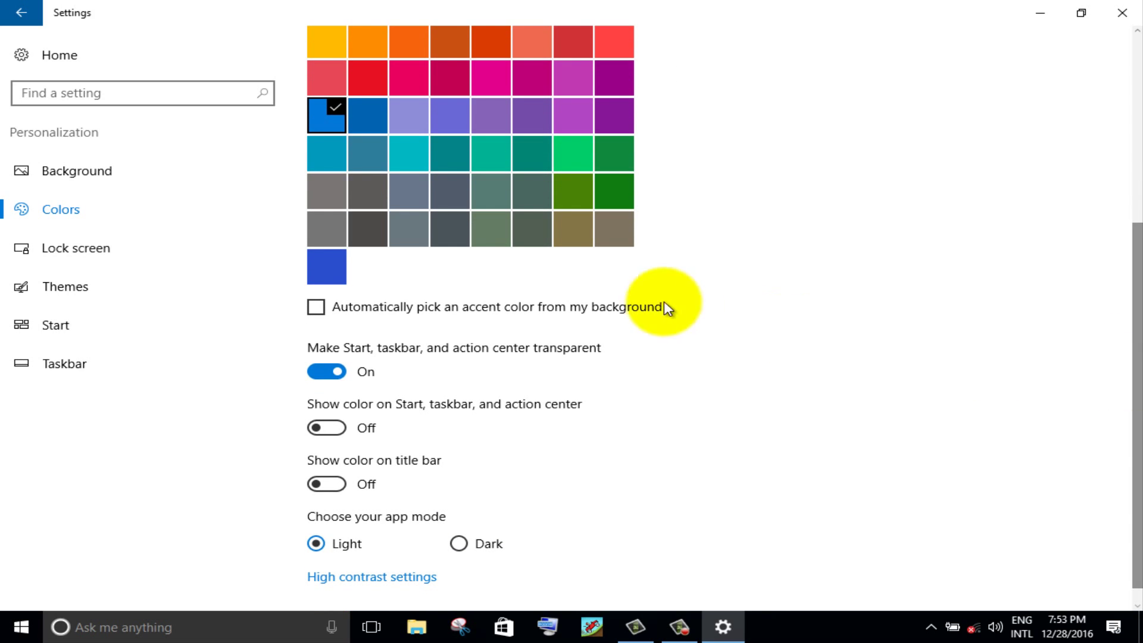
{"action": "left_click", "coordinate": [322, 372]}
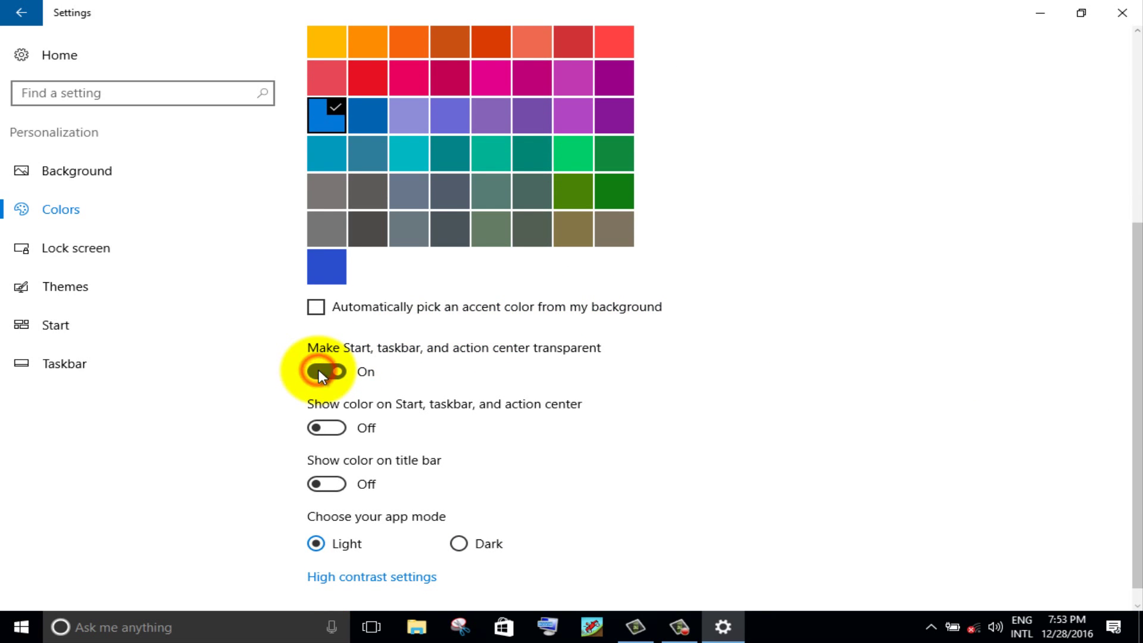
{"action": "left_click", "coordinate": [1121, 13]}
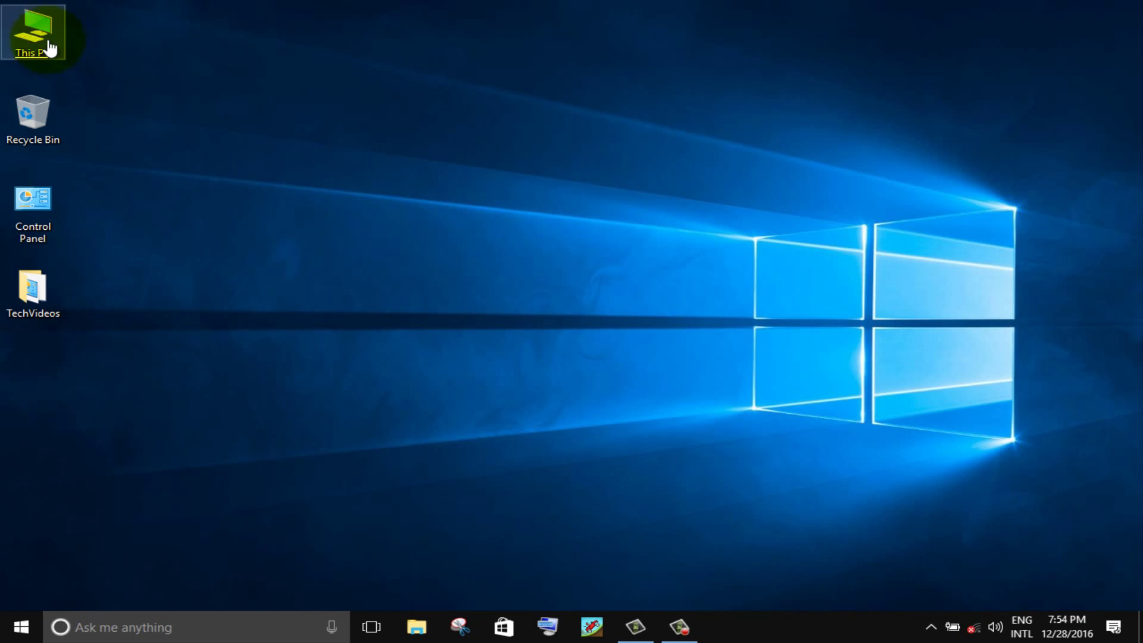
- Open This PC and bring up the Properties of Local Disk (C:)
{"action": "right_click", "coordinate": [30, 31]}
{"action": "left_click", "coordinate": [58, 48]}
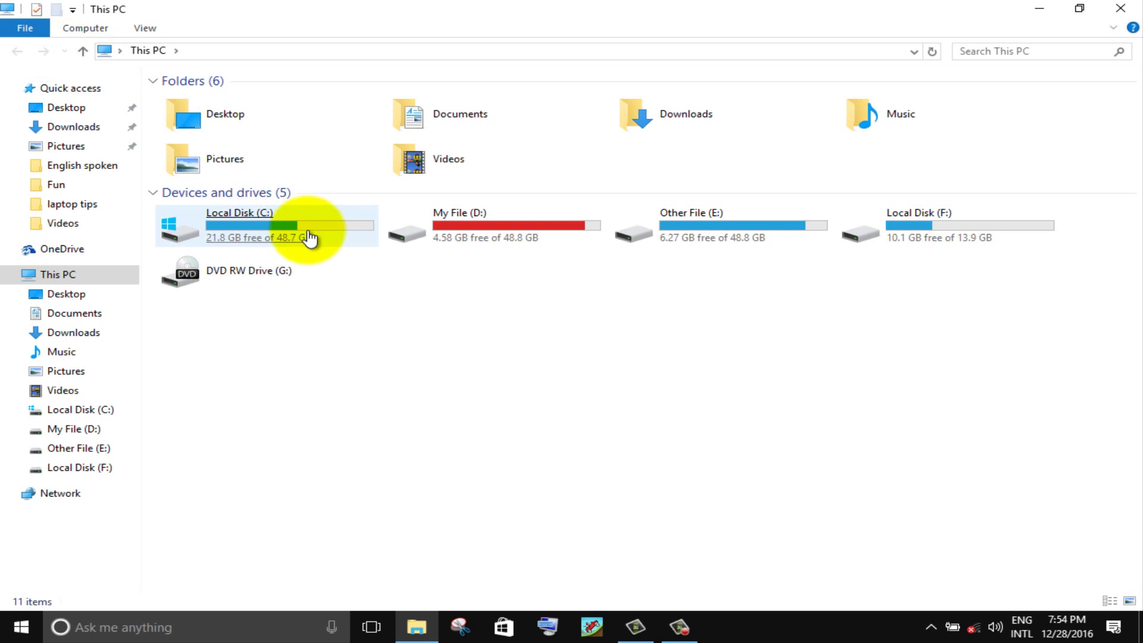
{"action": "left_click", "coordinate": [291, 229]}
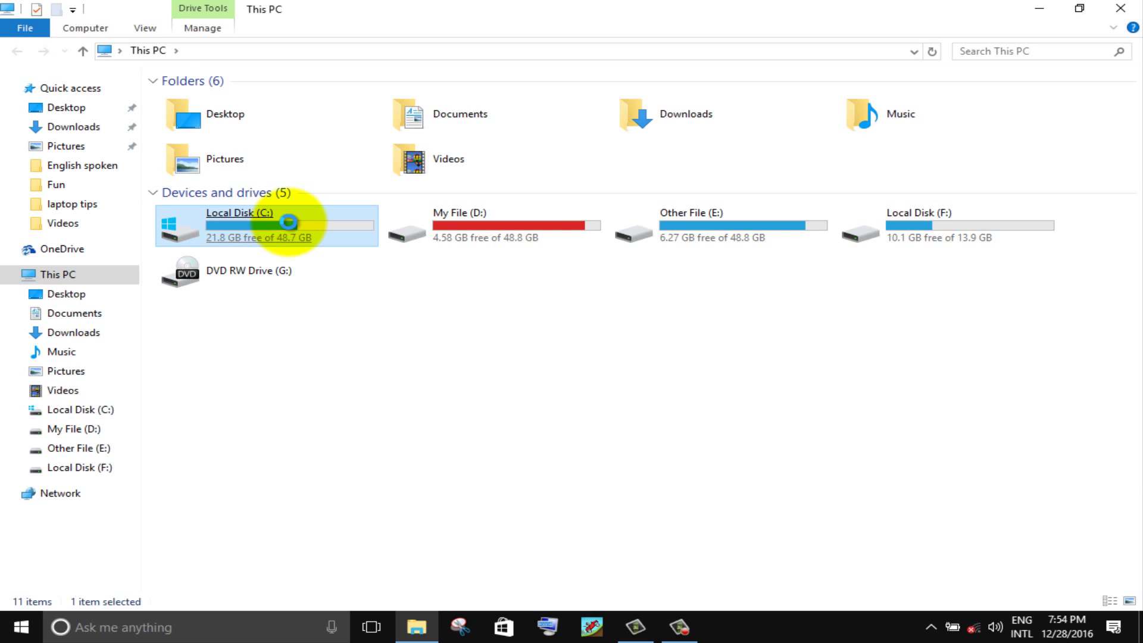
{"action": "right_click", "coordinate": [289, 225]}
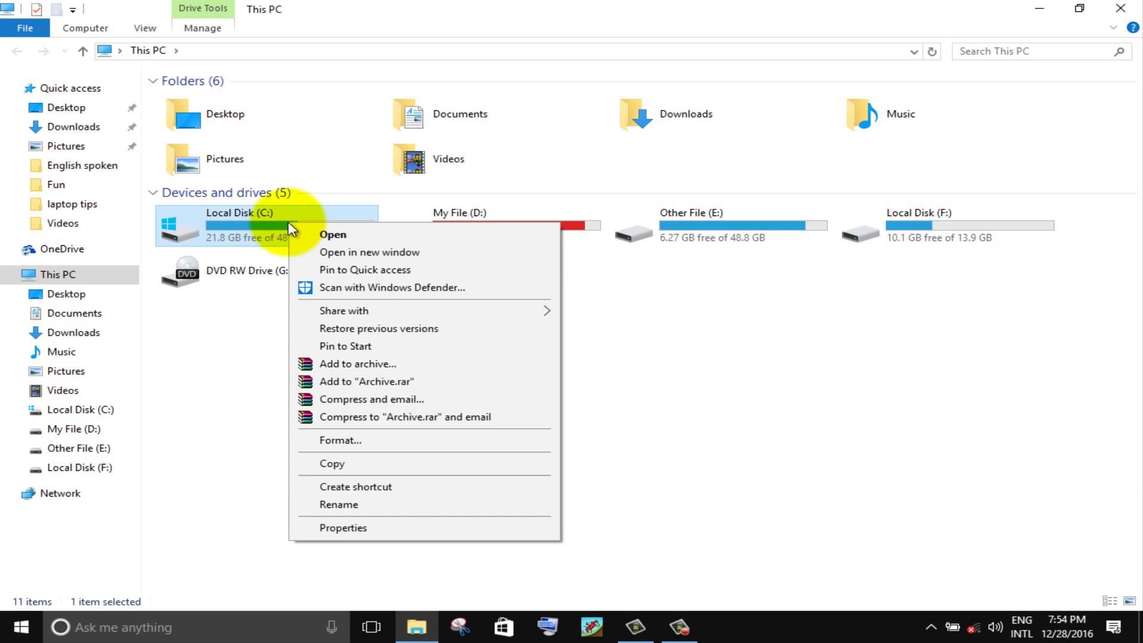
{"action": "left_click", "coordinate": [348, 527]}
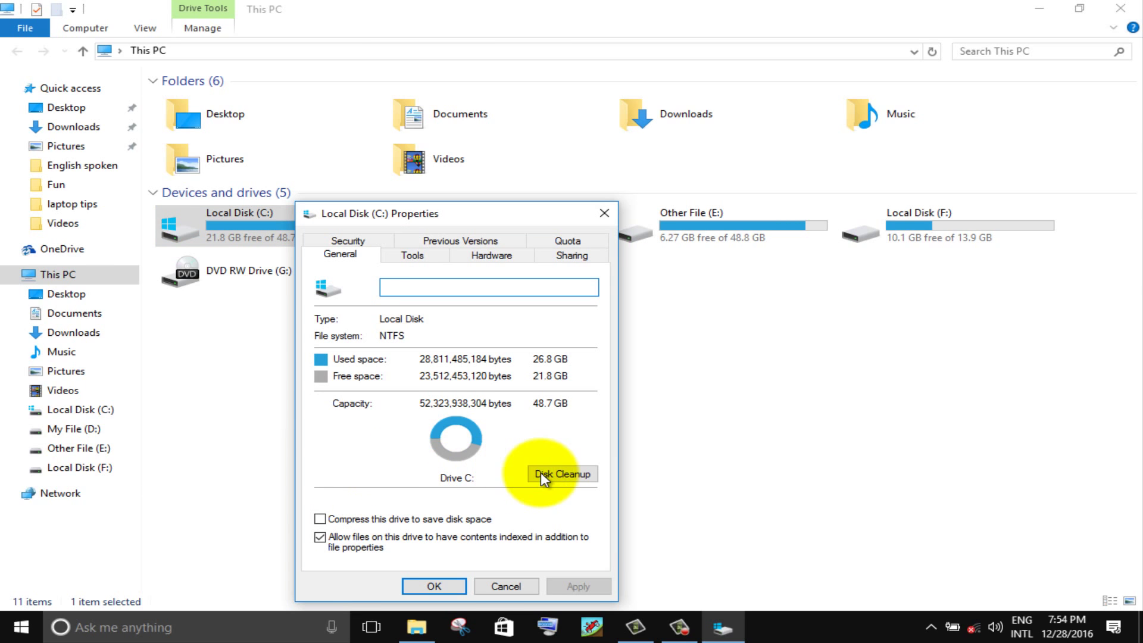
- Run Disk Cleanup including system files, delete the checked files, and close the drive properties
{"action": "left_click", "coordinate": [543, 476]}
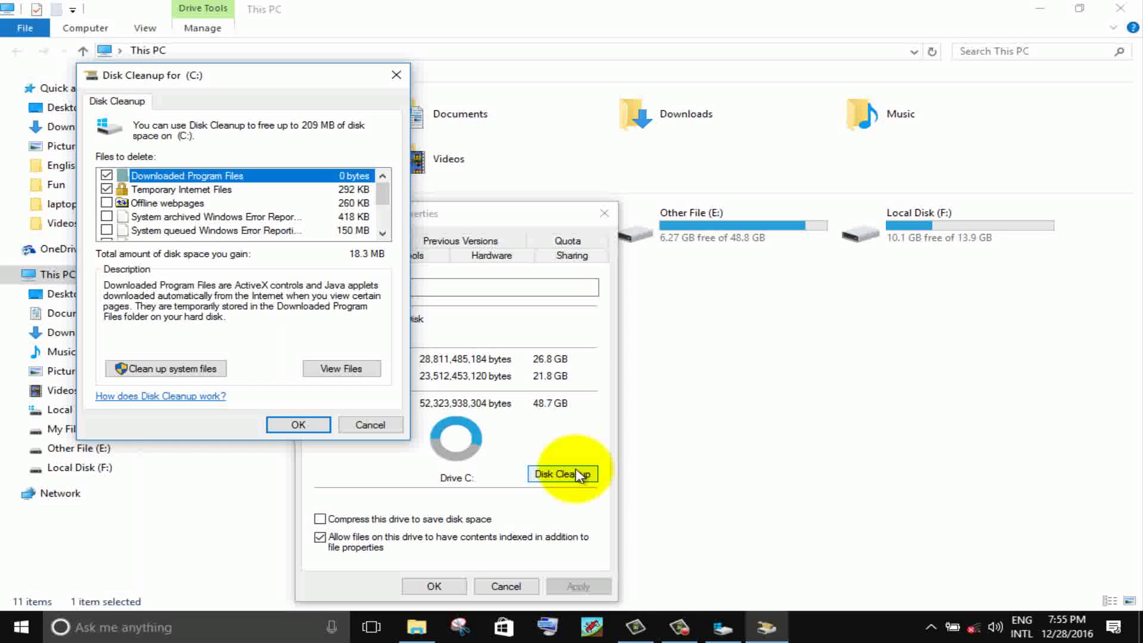
{"action": "left_click", "coordinate": [180, 368]}
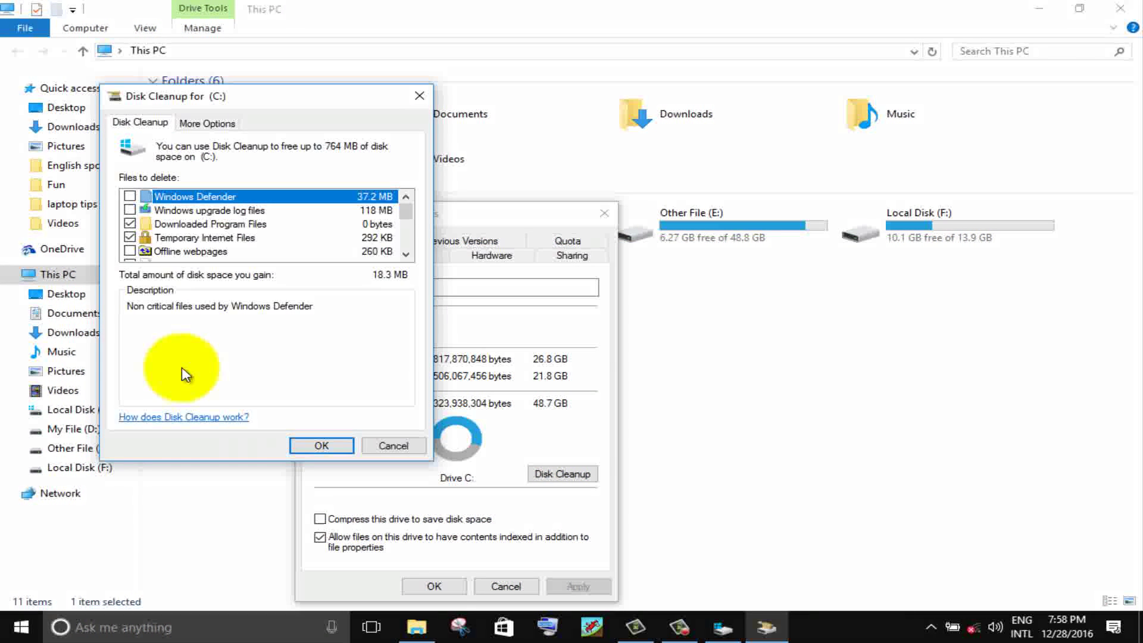
{"action": "left_click", "coordinate": [315, 447]}
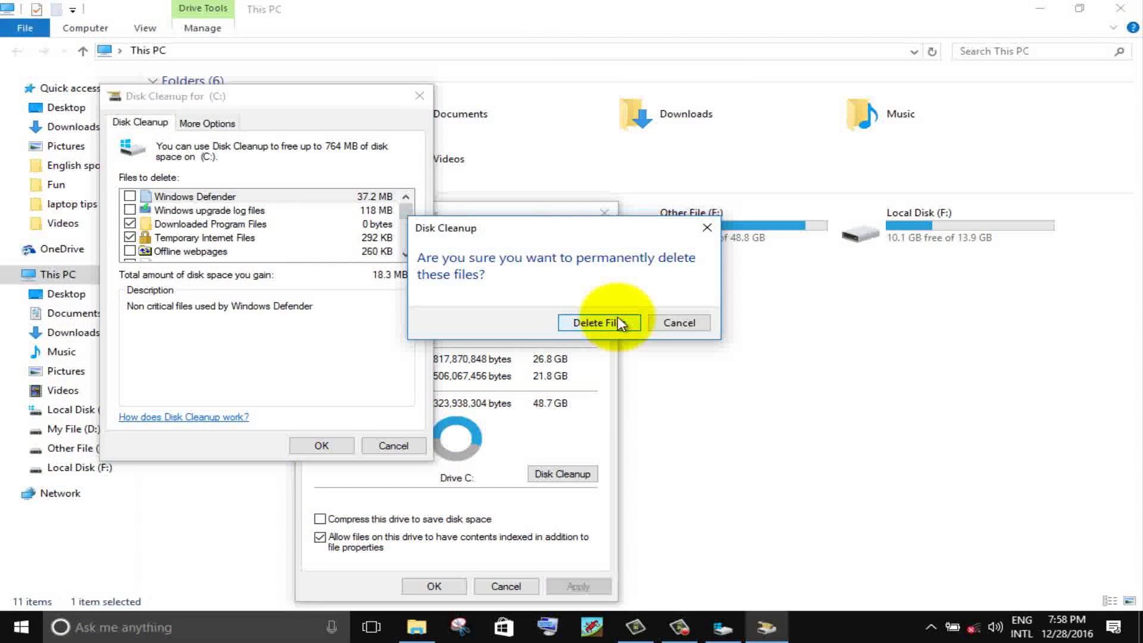
{"action": "left_click", "coordinate": [619, 323]}
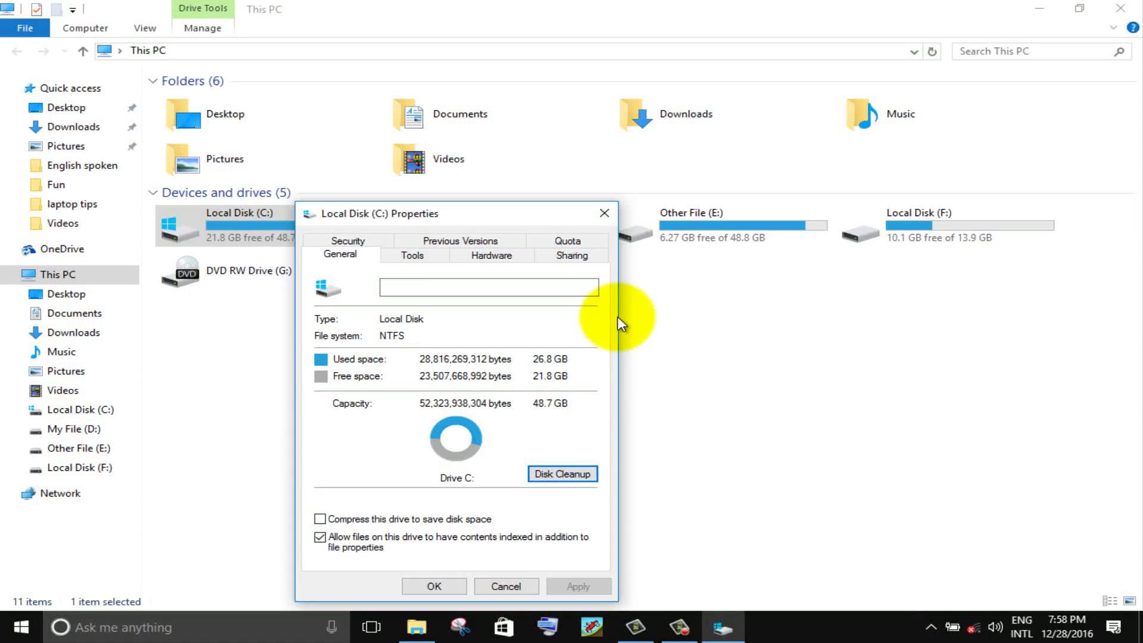
{"action": "left_click", "coordinate": [429, 589]}
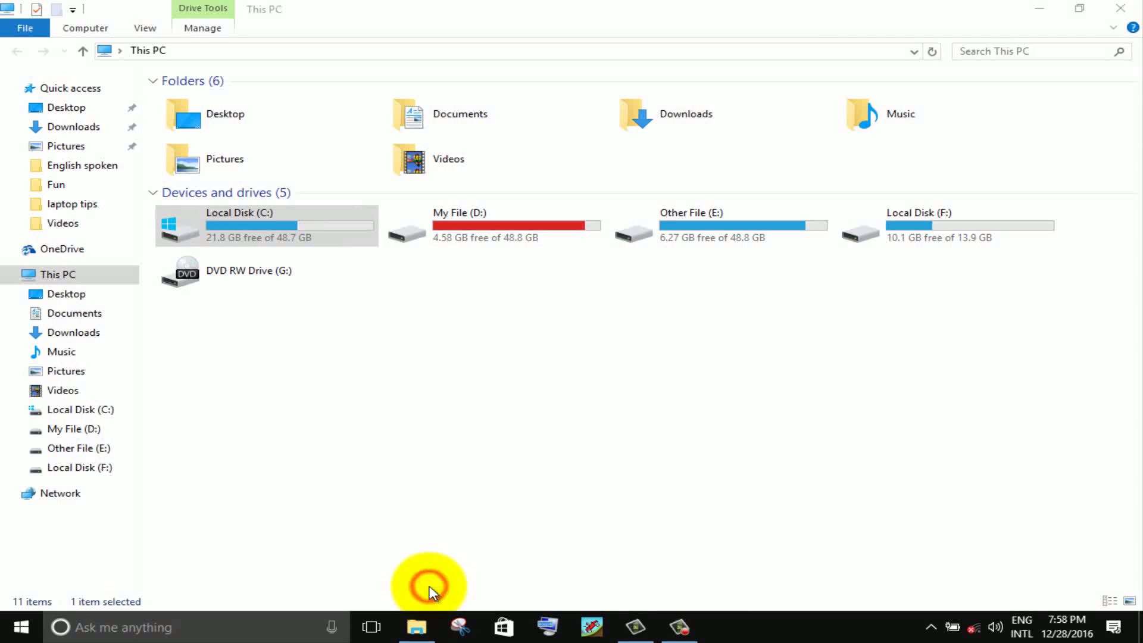
- Close This PC and launch System Configuration by running msconfig
{"action": "left_click", "coordinate": [1120, 7]}
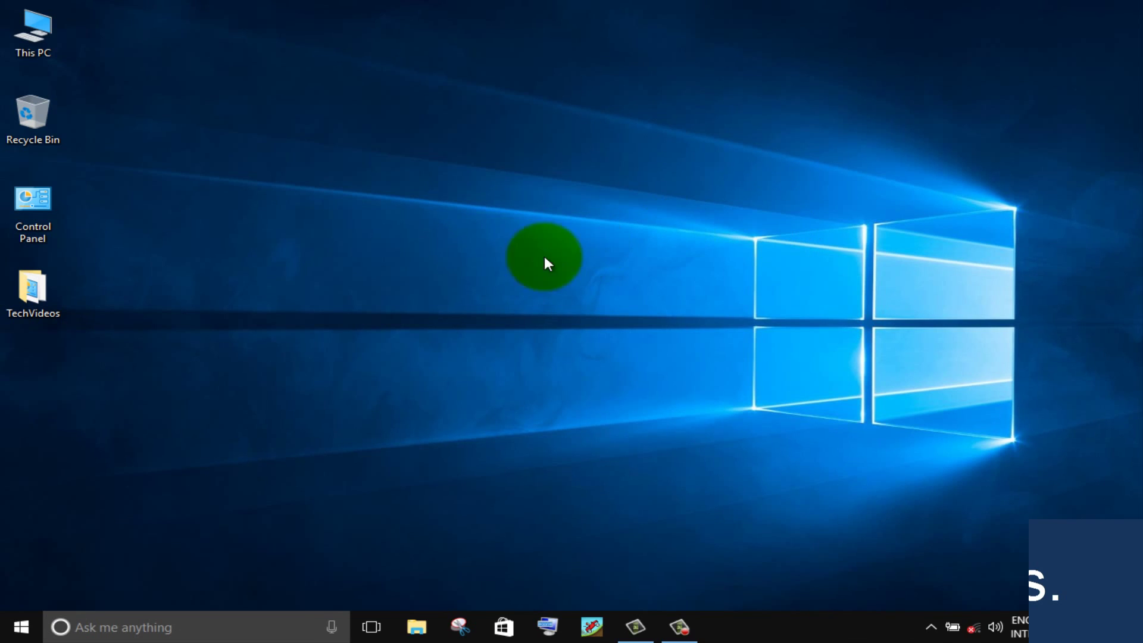
{"action": "right_click", "coordinate": [21, 627]}
{"action": "left_click", "coordinate": [41, 537]}
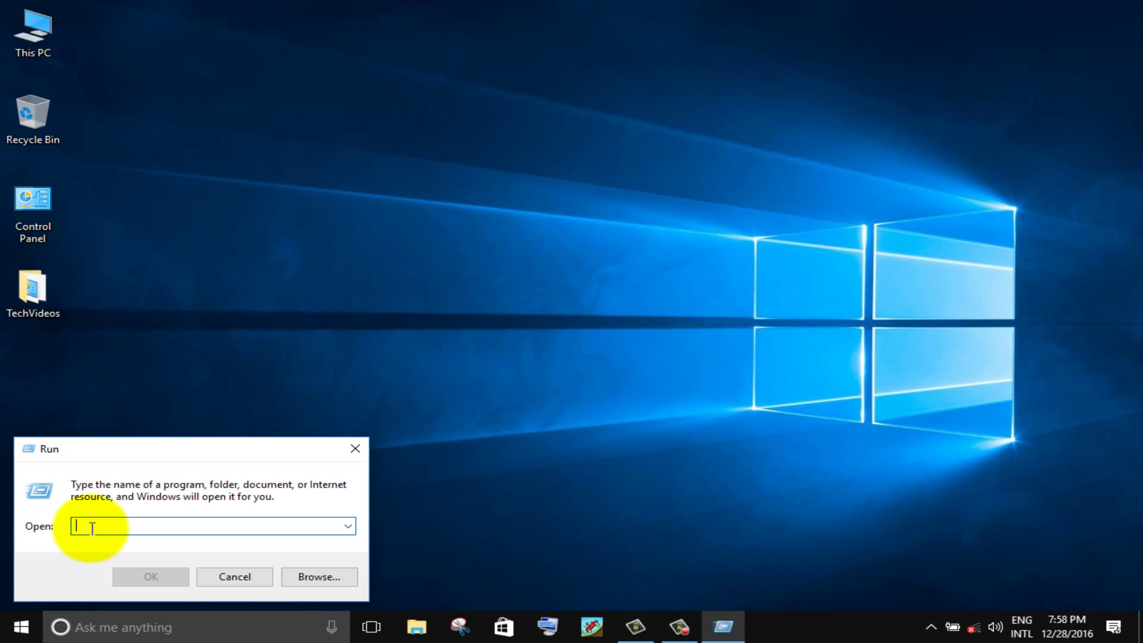
{"action": "left_click", "coordinate": [91, 526]}
{"action": "type", "text": "ms"}
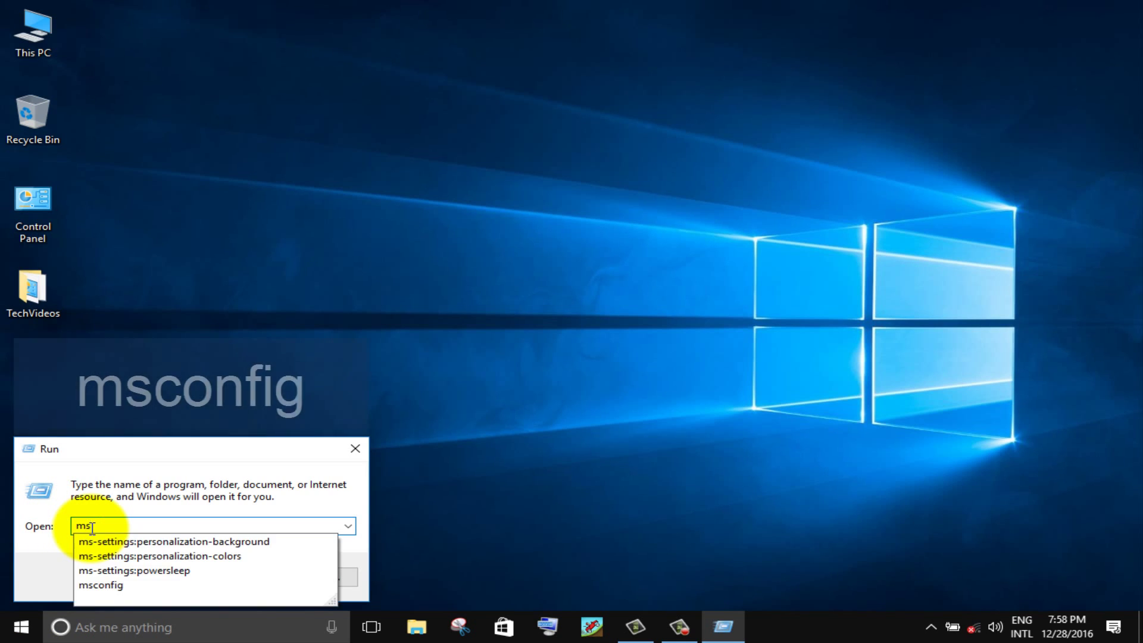
{"action": "type", "text": "config"}
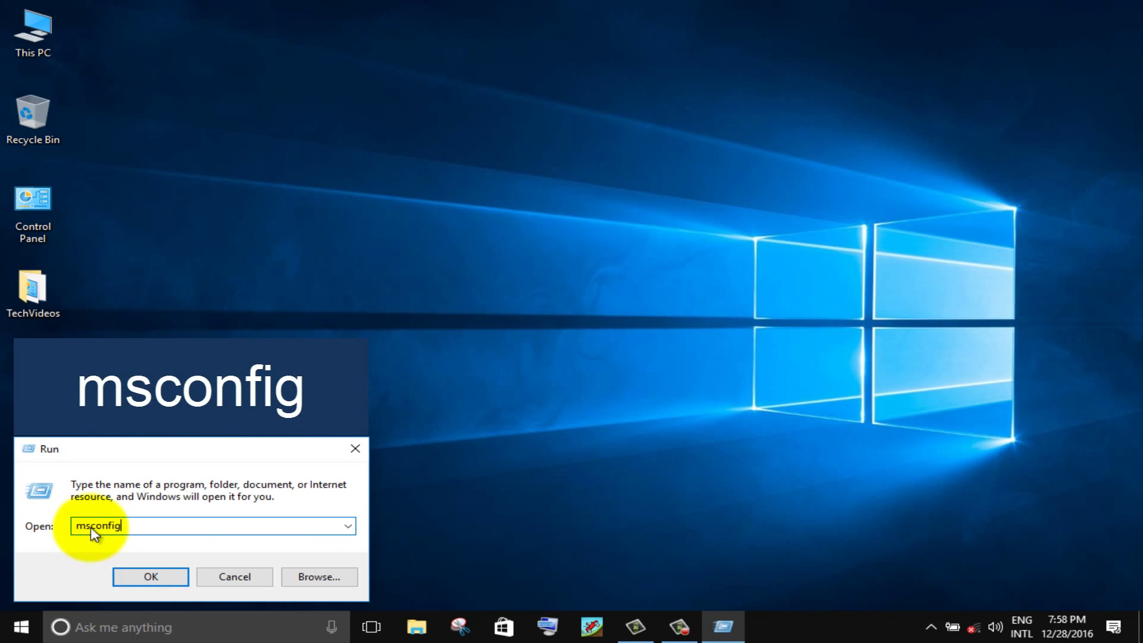
{"action": "left_click", "coordinate": [143, 573]}
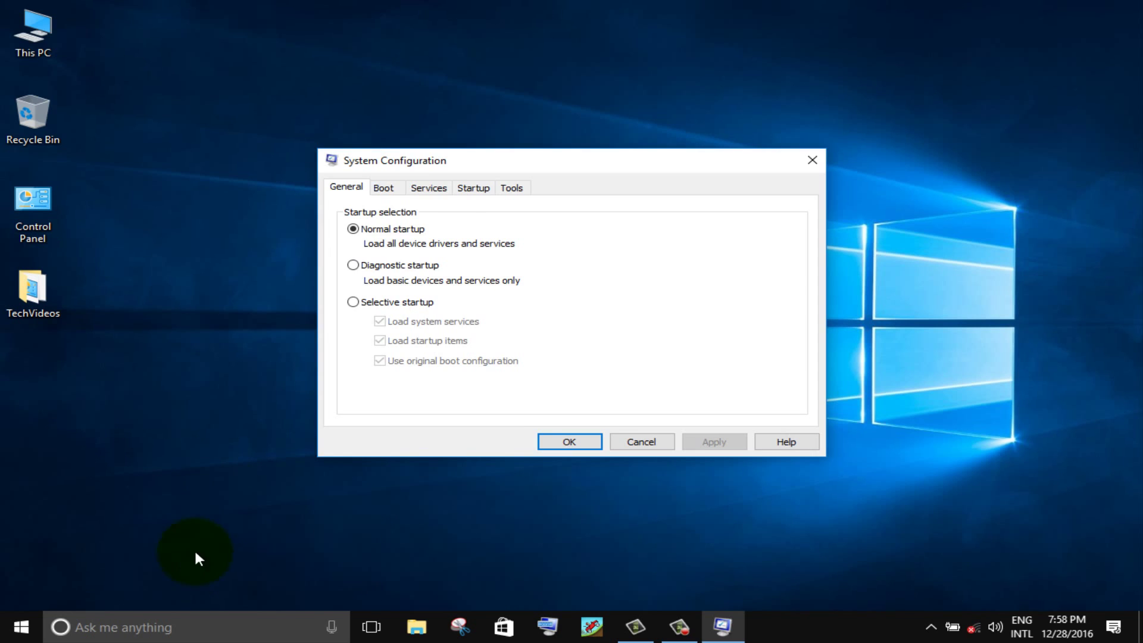
- Tick 'Hide all Microsoft services' on the Services tab and close System Configuration
{"action": "left_click", "coordinate": [428, 187]}
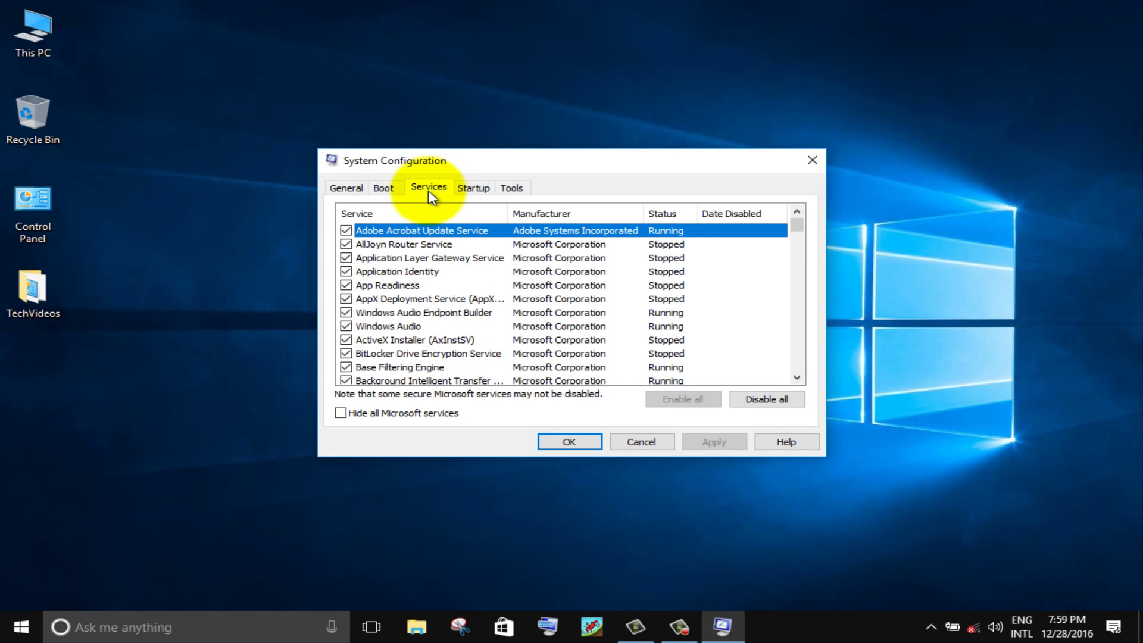
{"action": "left_click", "coordinate": [392, 413]}
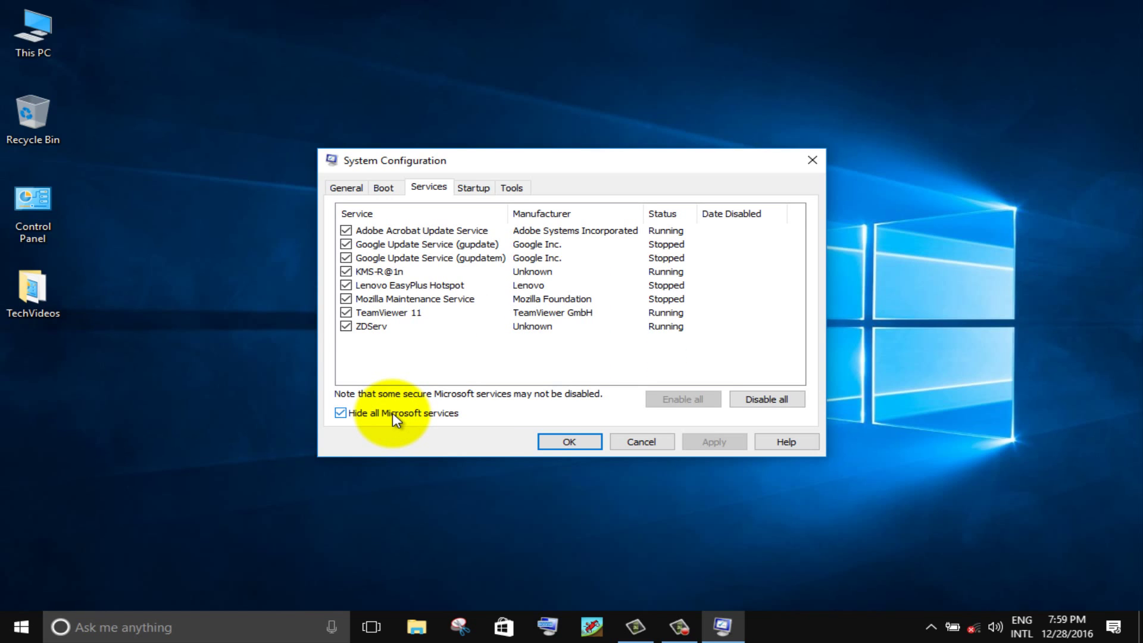
{"action": "left_click", "coordinate": [566, 443]}
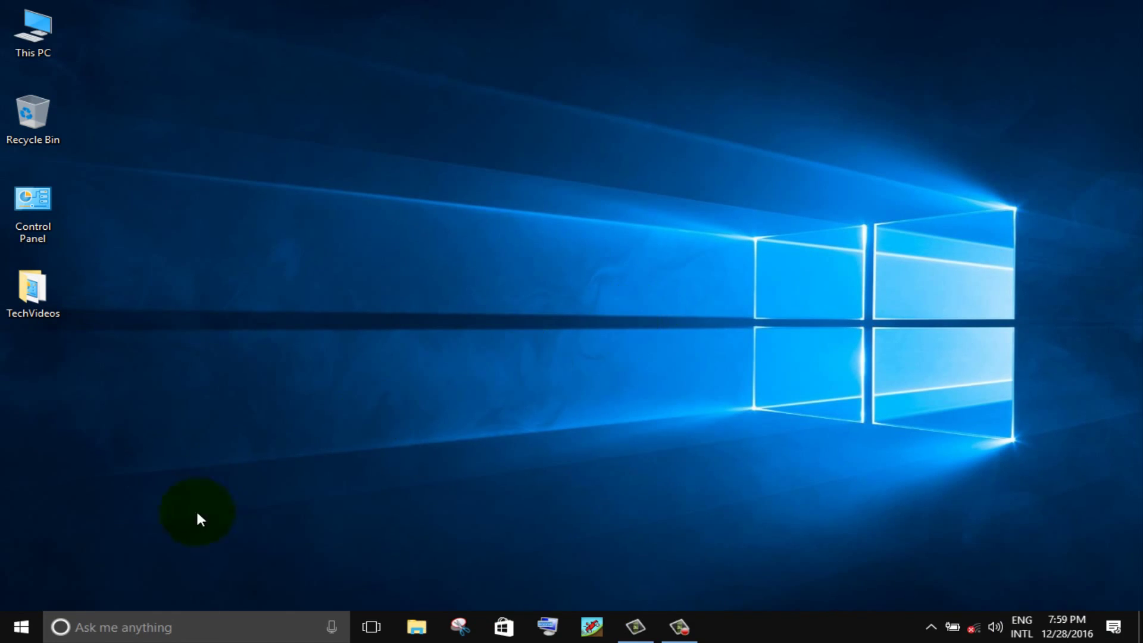
- Open Performance Options via System > Advanced system settings > Performance Settings
{"action": "right_click", "coordinate": [23, 631]}
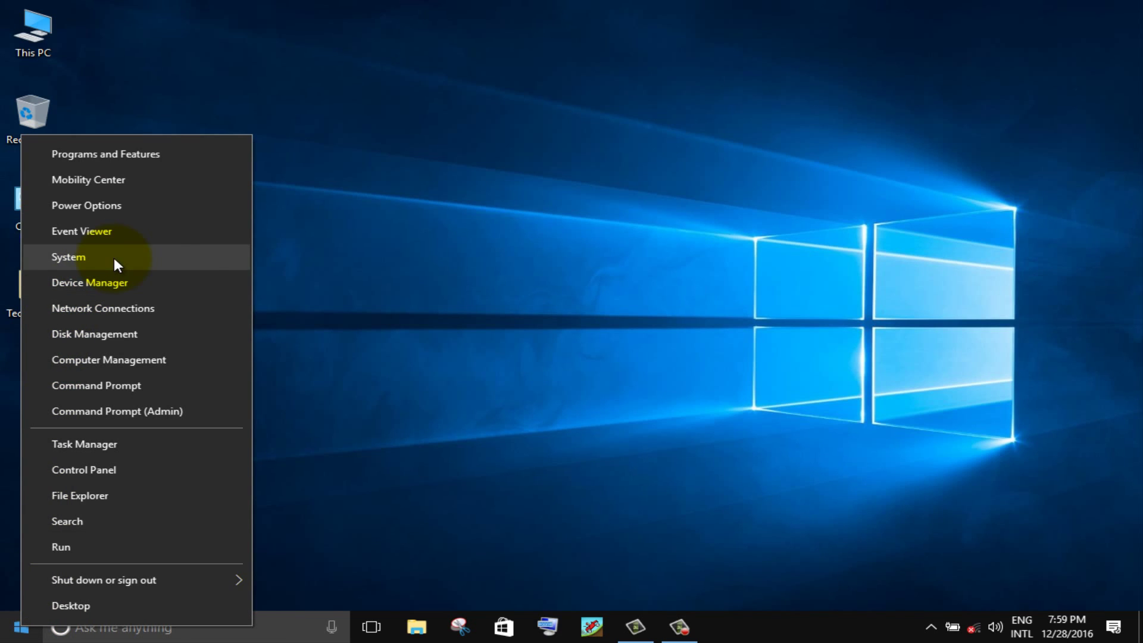
{"action": "left_click", "coordinate": [184, 259]}
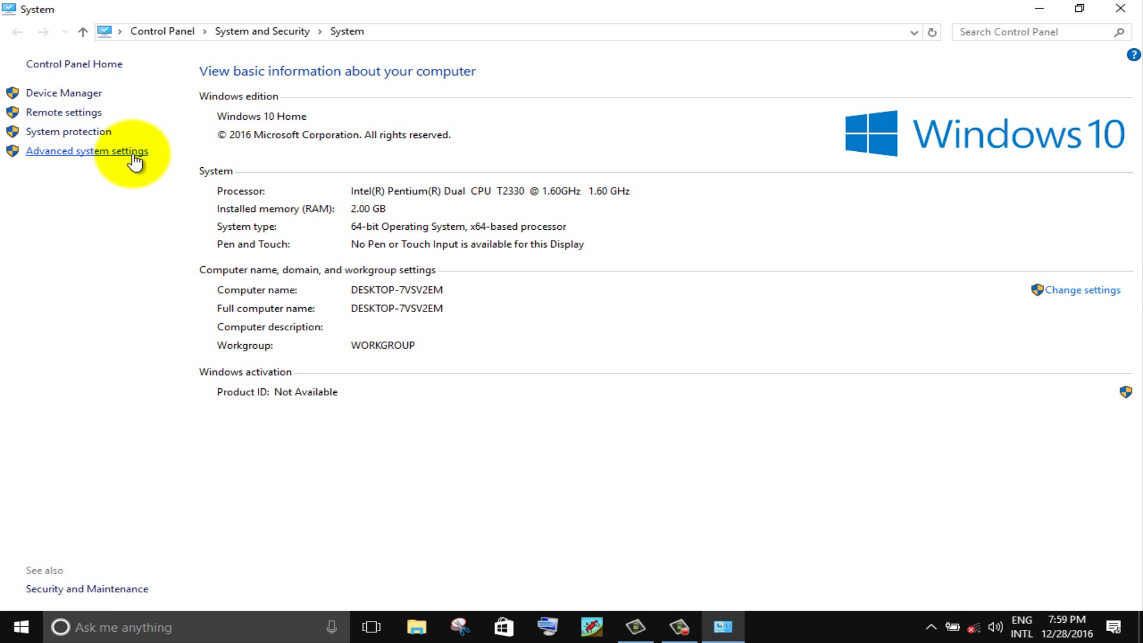
{"action": "left_click", "coordinate": [133, 155]}
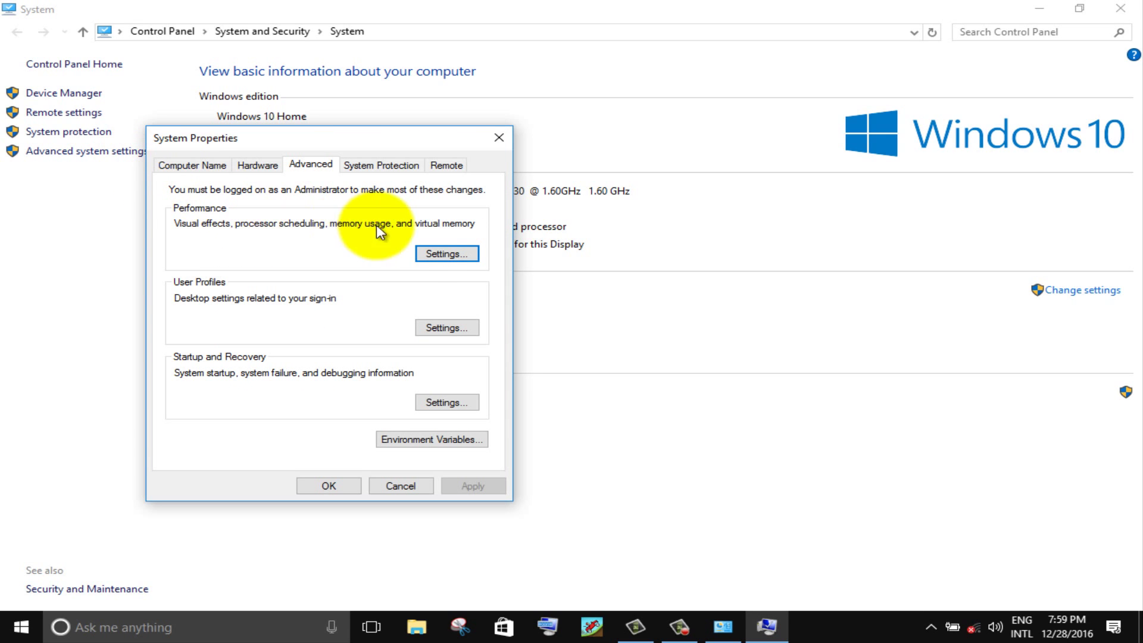
{"action": "left_click", "coordinate": [426, 250]}
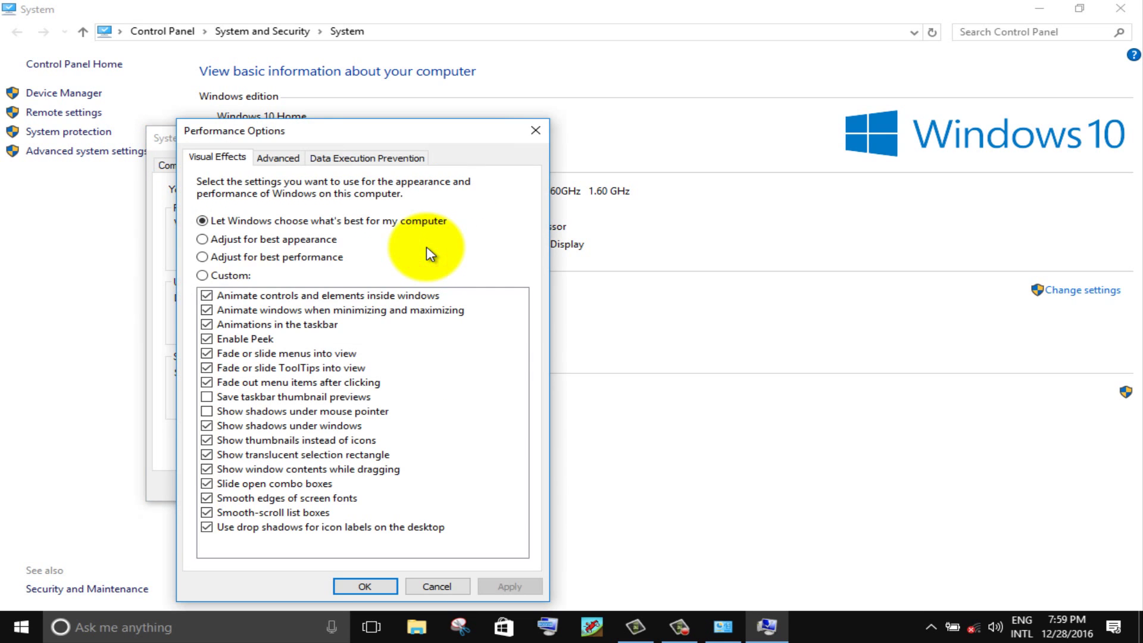
- Choose best performance, then re-enable shadows, smooth fonts, smooth-scroll list boxes, window and taskbar animations
{"action": "left_click", "coordinate": [203, 259]}
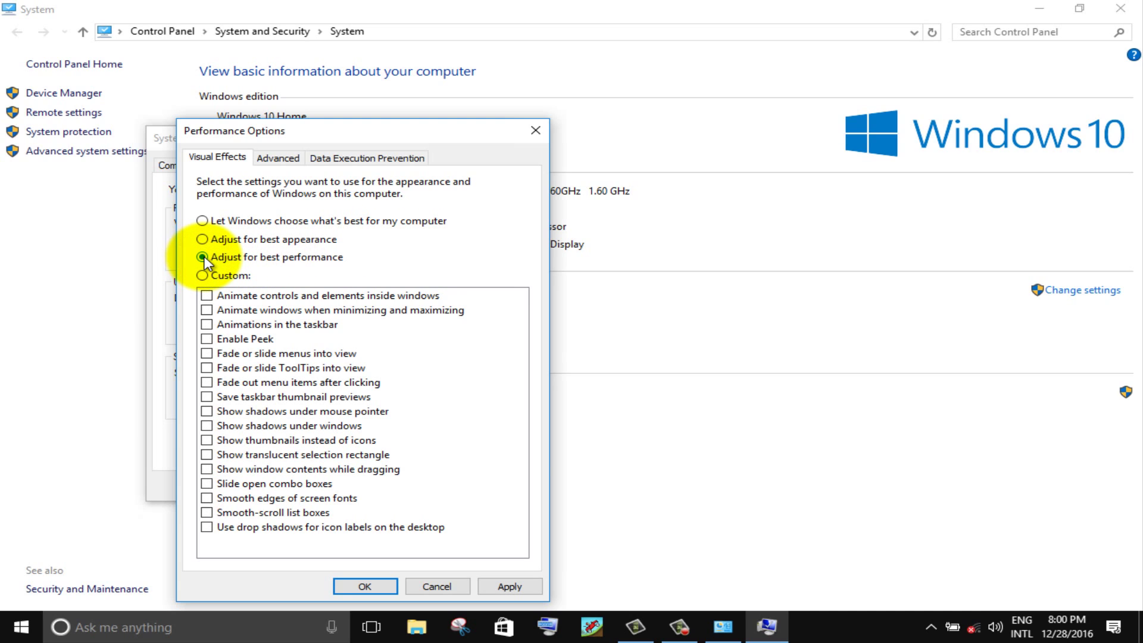
{"action": "left_click", "coordinate": [206, 410]}
{"action": "left_click", "coordinate": [208, 425]}
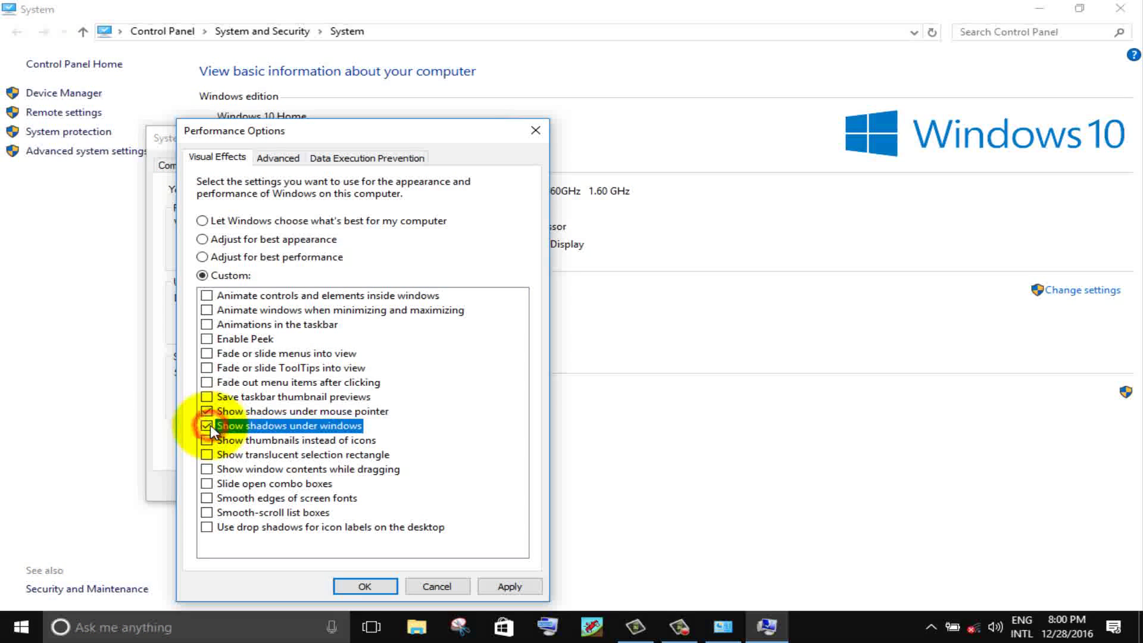
{"action": "left_click", "coordinate": [206, 512]}
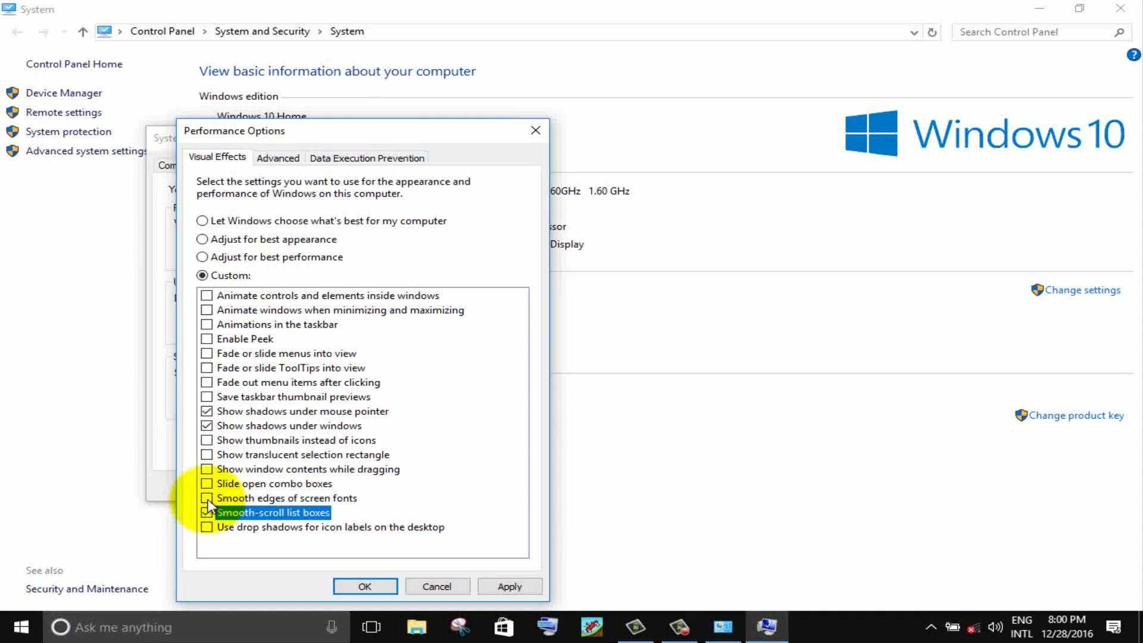
{"action": "left_click", "coordinate": [206, 498]}
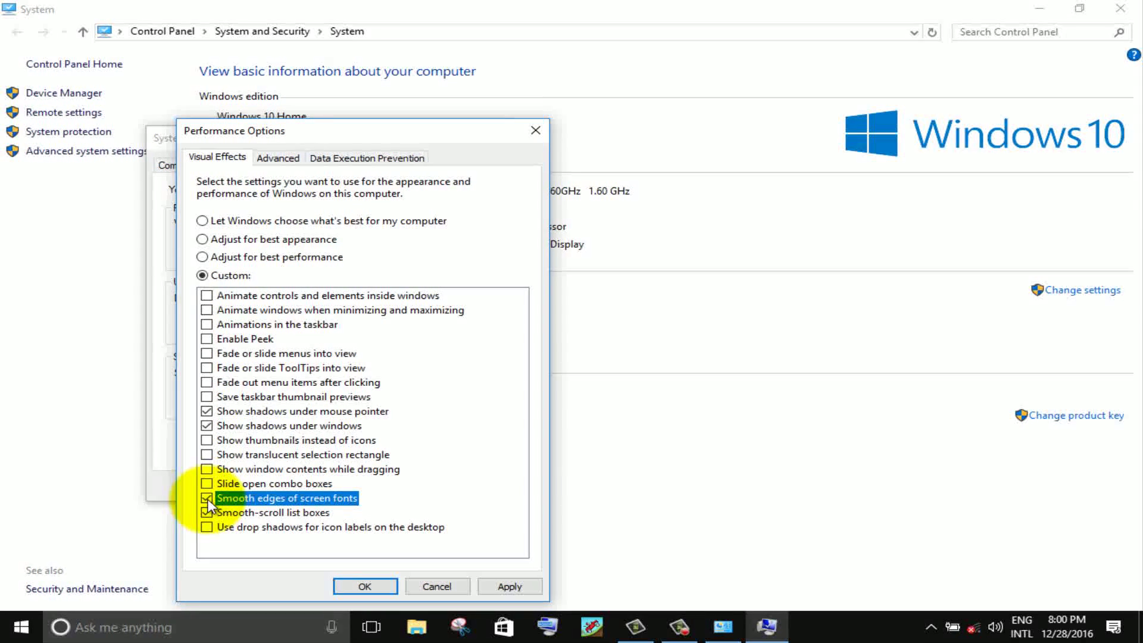
{"action": "left_click", "coordinate": [206, 309]}
{"action": "left_click", "coordinate": [206, 325]}
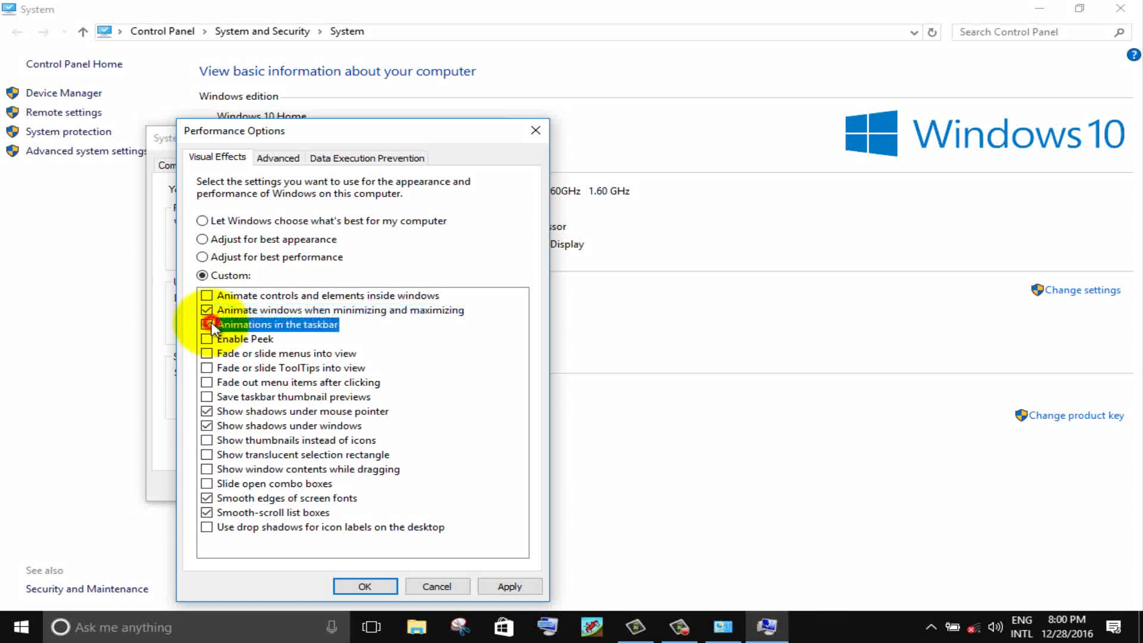
- Apply the visual effects and close Performance Options, System Properties and the System window
{"action": "left_click", "coordinate": [507, 584]}
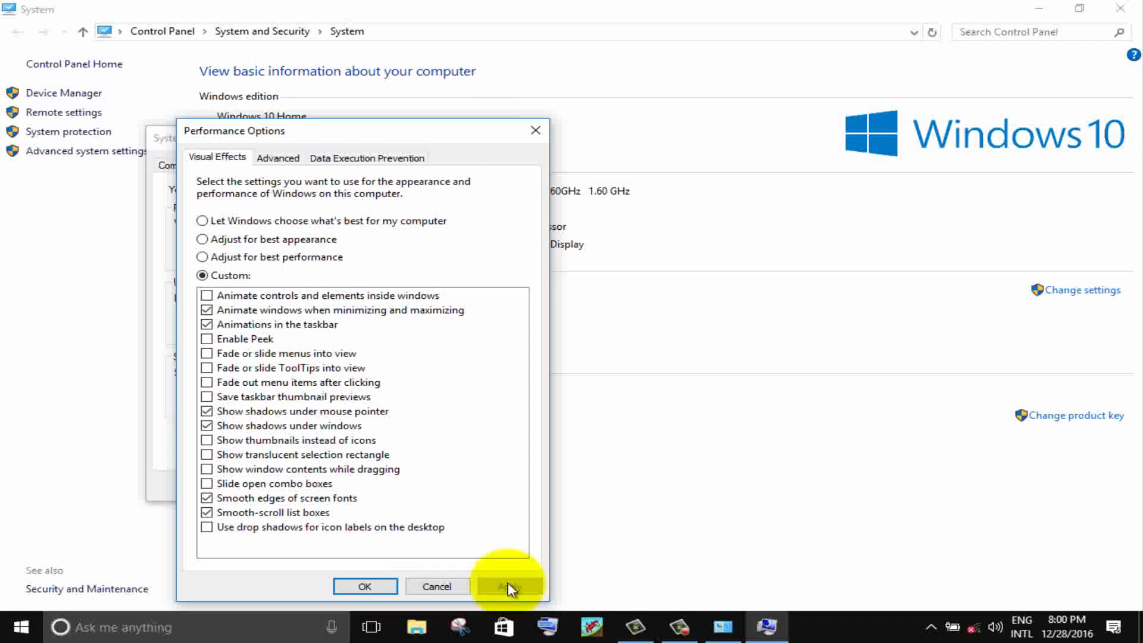
{"action": "left_click", "coordinate": [369, 588]}
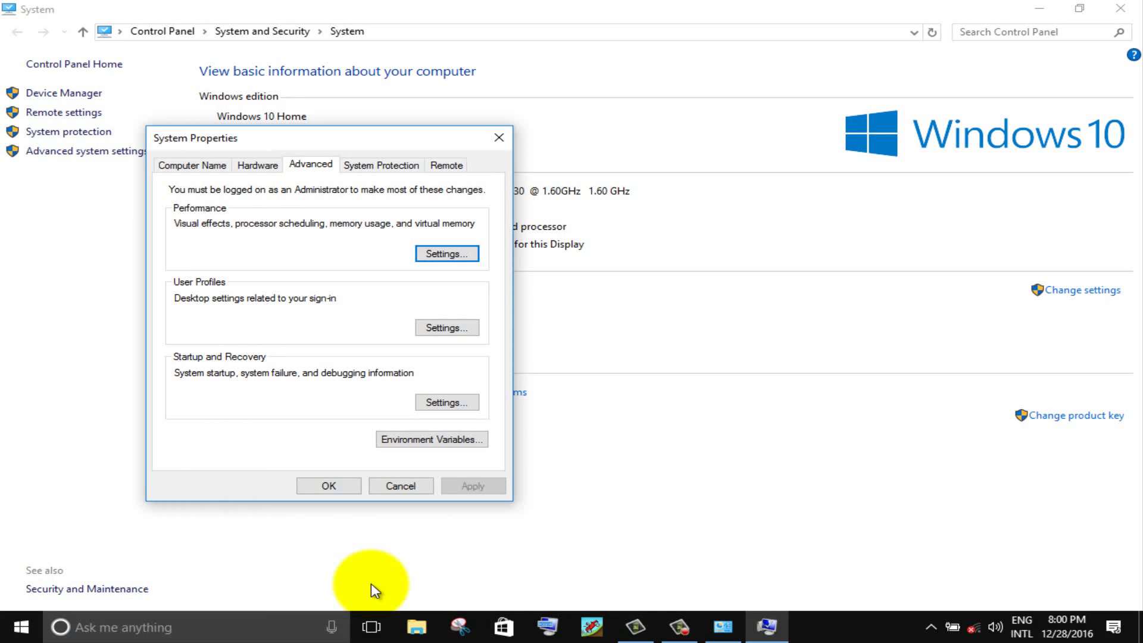
{"action": "left_click", "coordinate": [328, 485]}
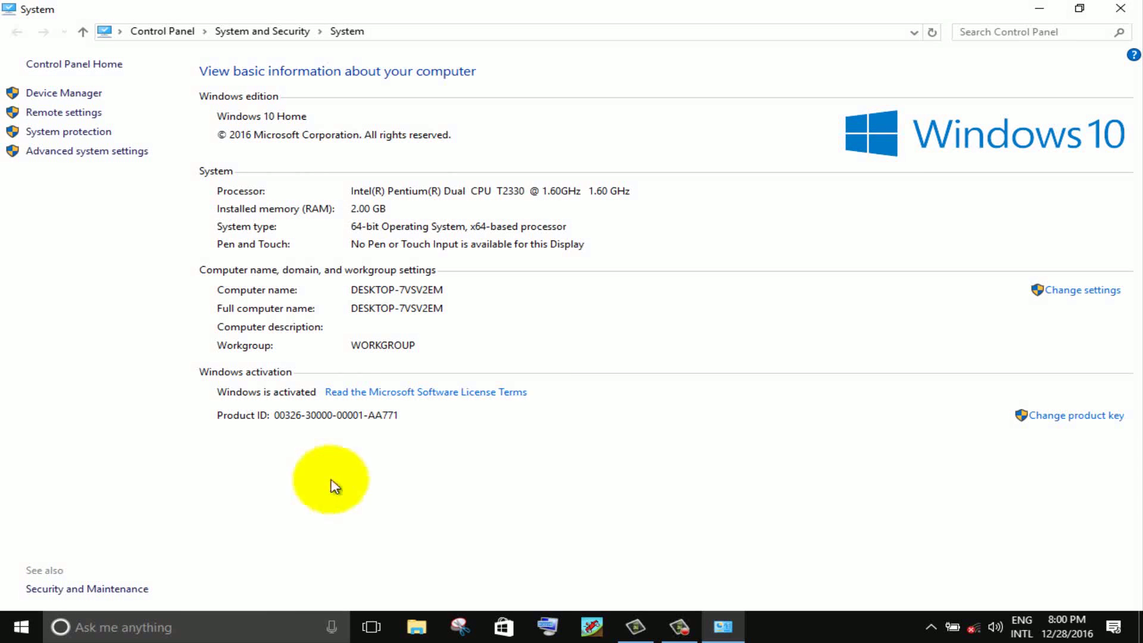
{"action": "left_click", "coordinate": [1120, 9]}
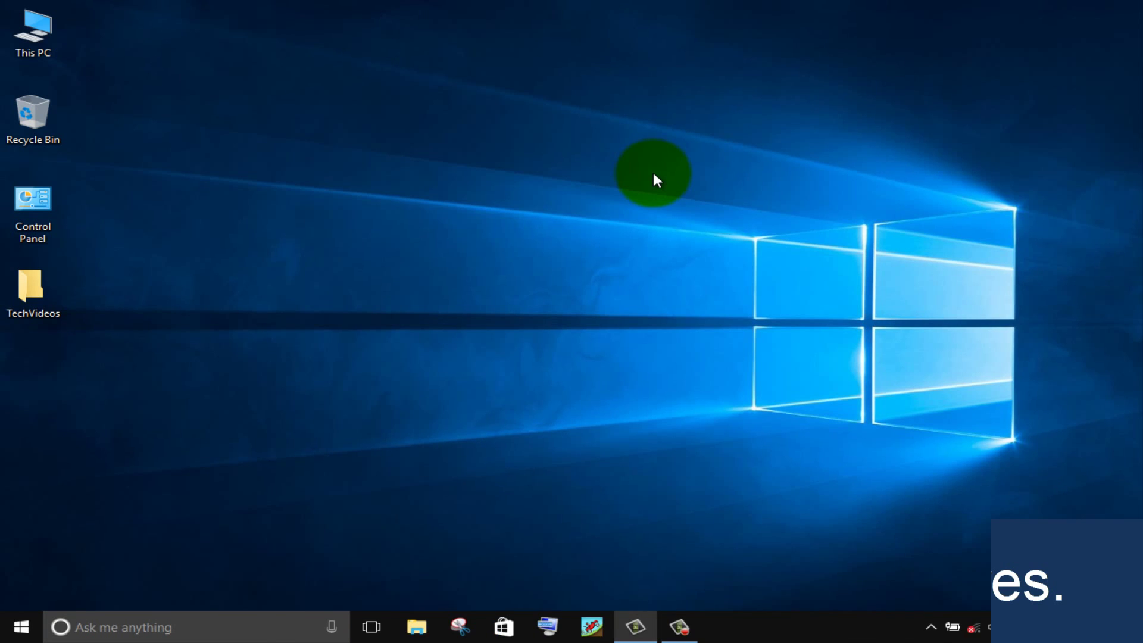
- Type 'folder' into the taskbar search to find File Explorer Options
{"action": "left_click", "coordinate": [171, 625]}
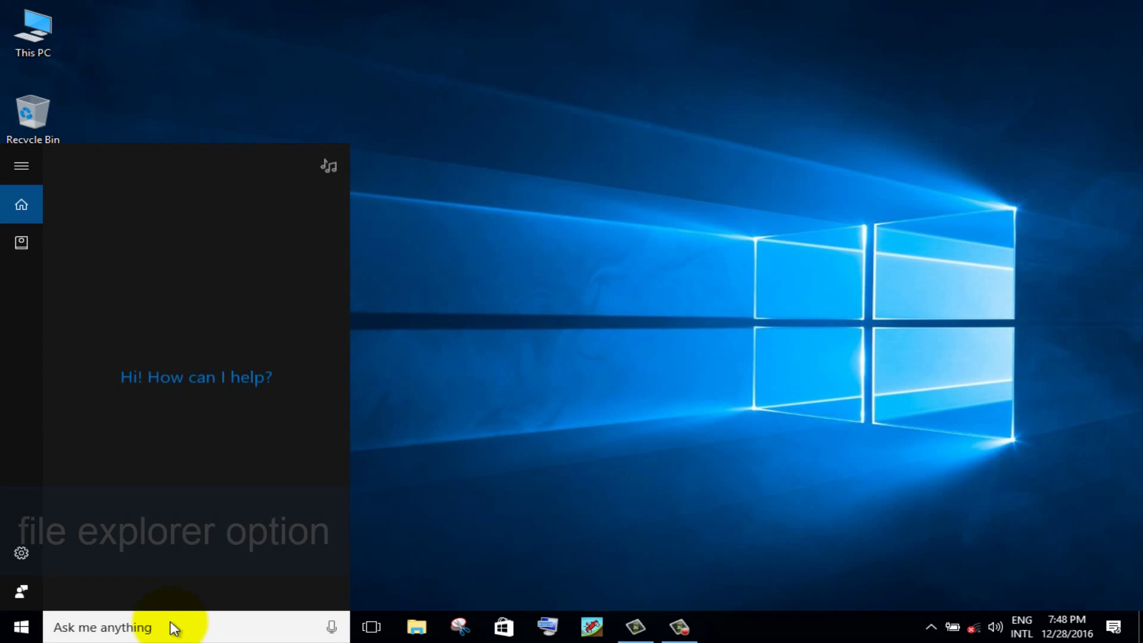
{"action": "type", "text": "folde"}
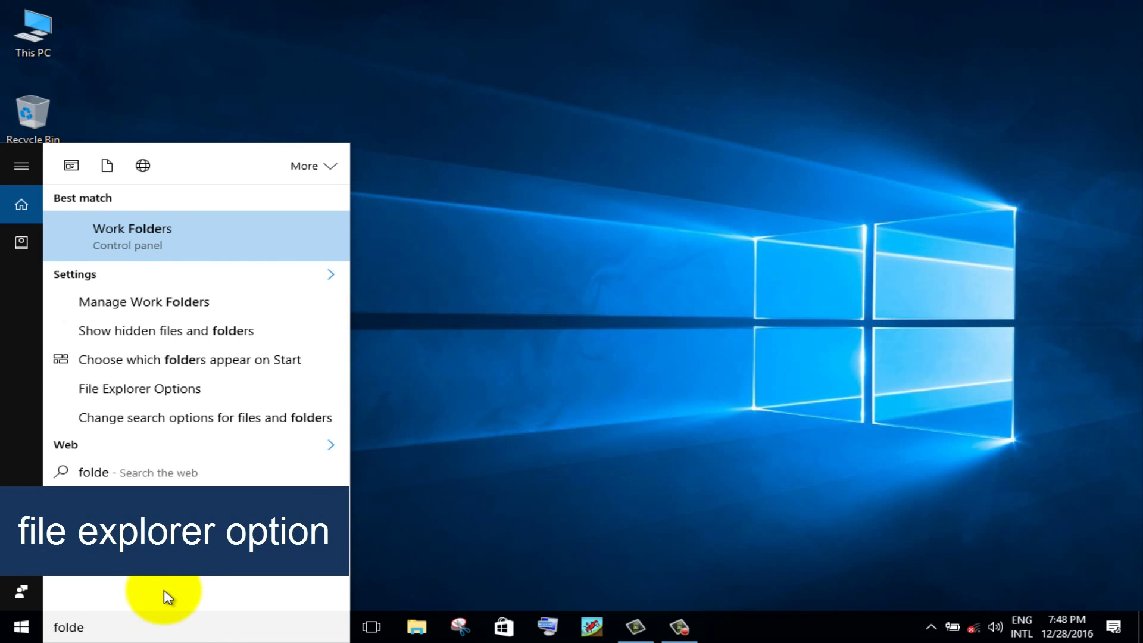
{"action": "type", "text": "r"}
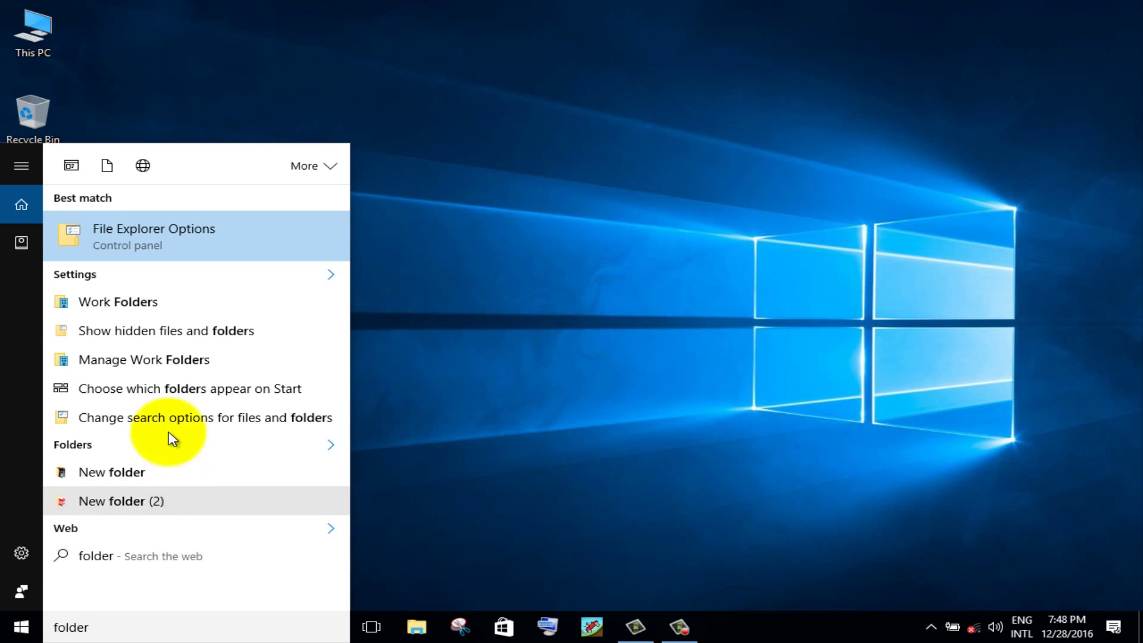
- On File Explorer Options' View tab, untick folder-tip sizes, hide empty drives, hide extensions, pop-up descriptions; apply
{"action": "left_click", "coordinate": [167, 238]}
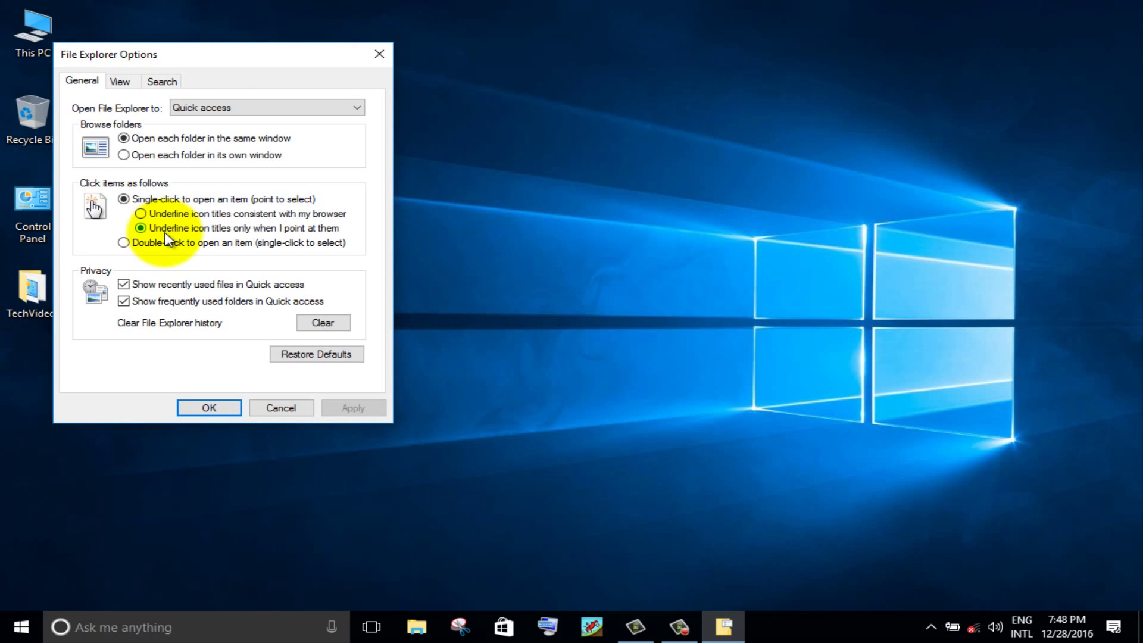
{"action": "left_click", "coordinate": [120, 82]}
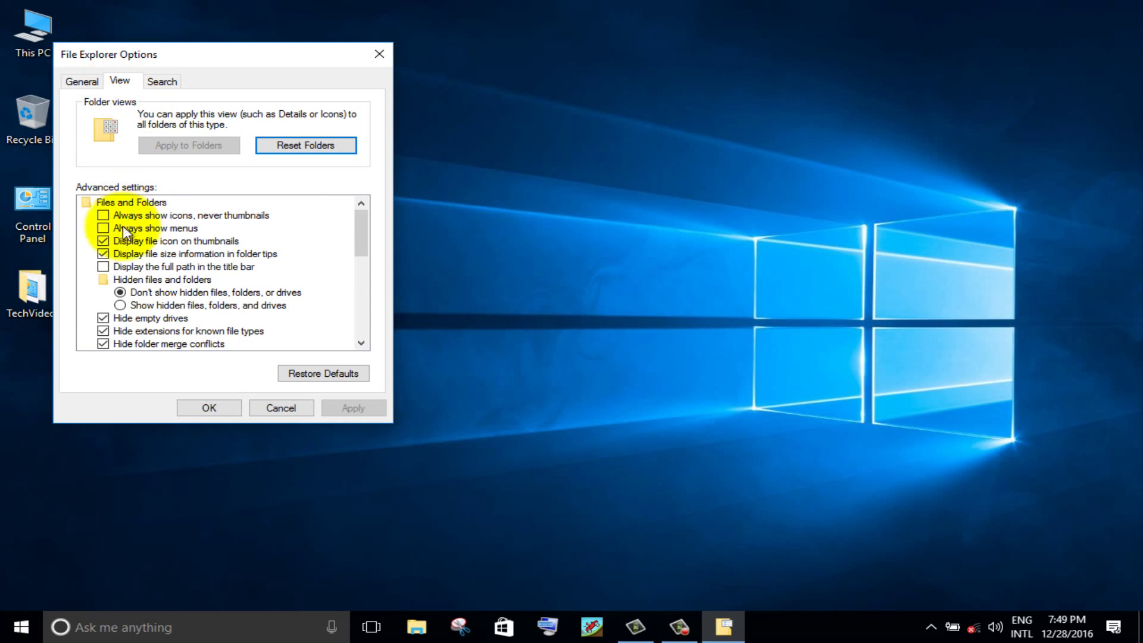
{"action": "left_click", "coordinate": [105, 254]}
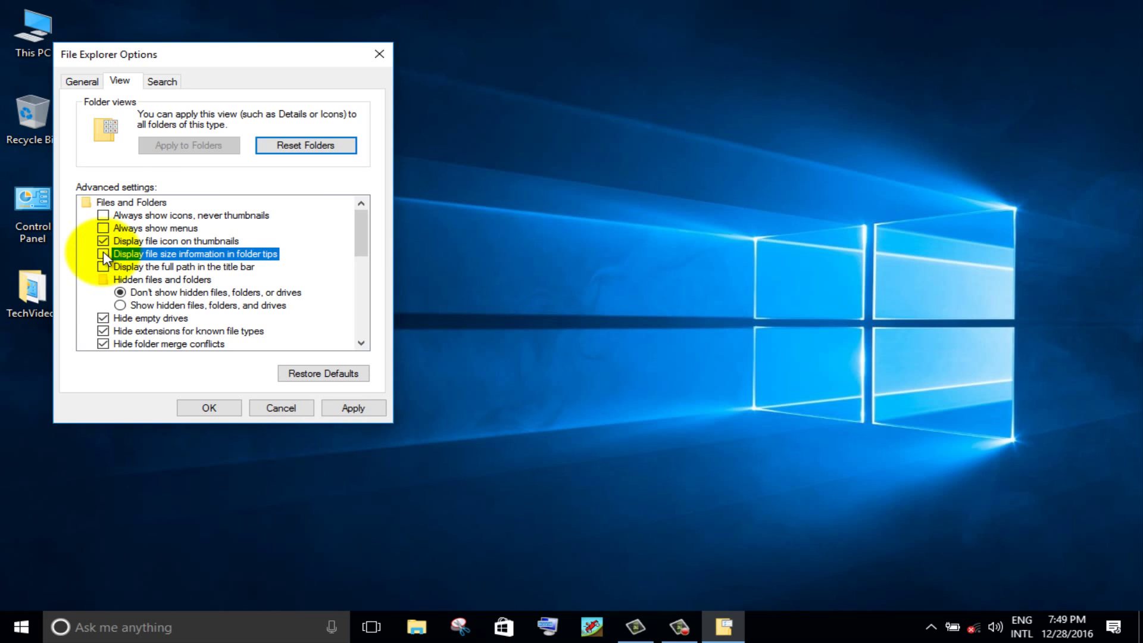
{"action": "left_click", "coordinate": [103, 320]}
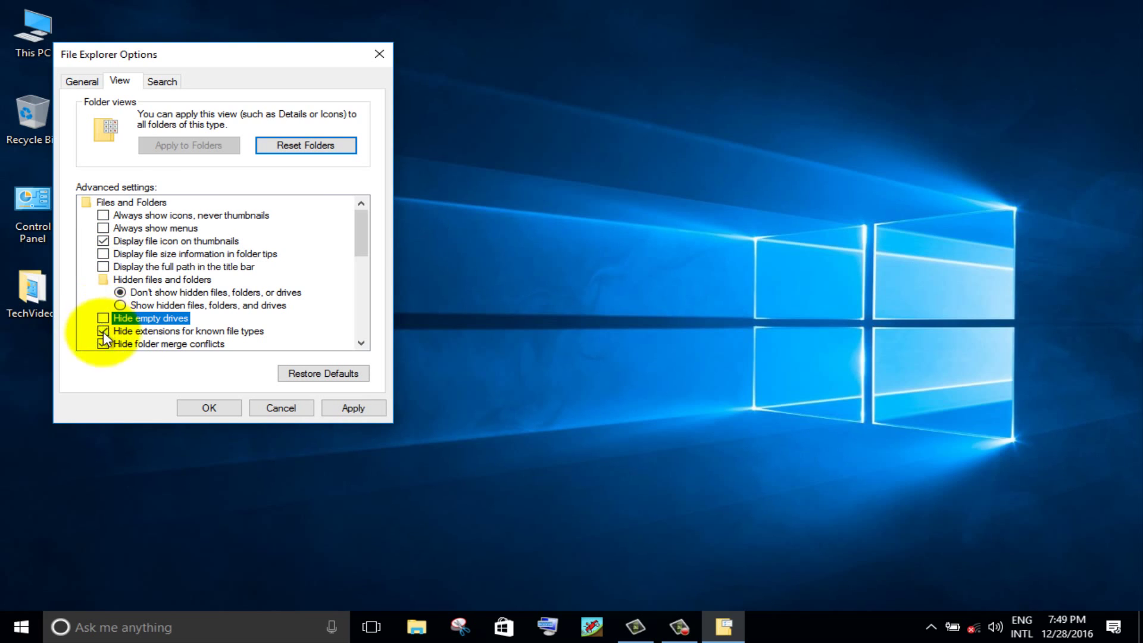
{"action": "left_click", "coordinate": [102, 331]}
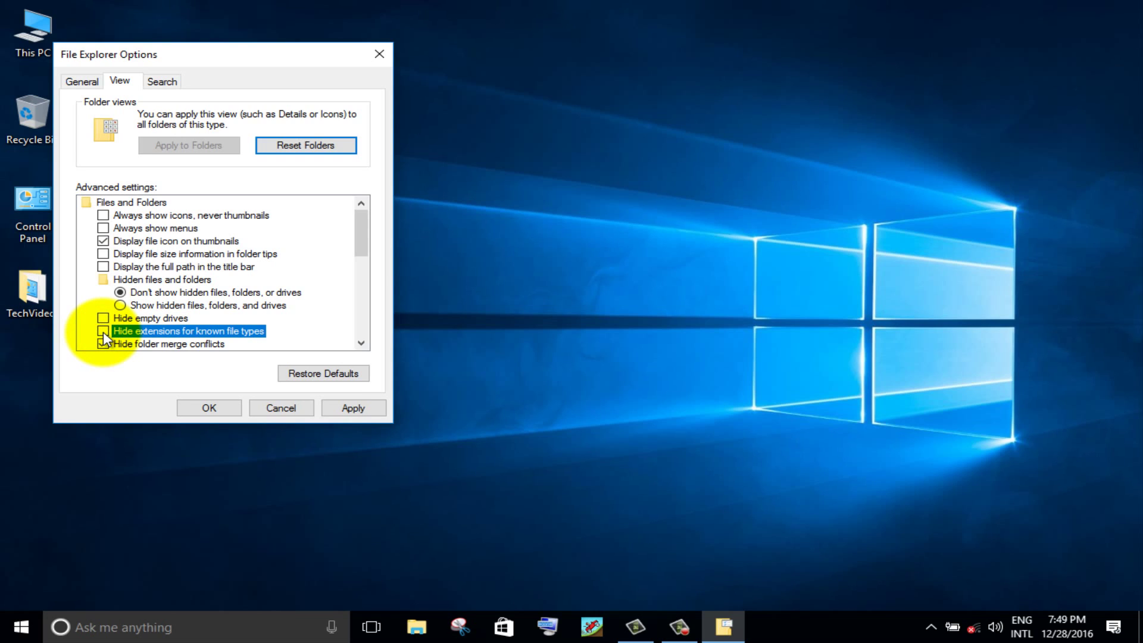
{"action": "left_click_drag", "start_coordinate": [363, 244], "coordinate": [291, 292]}
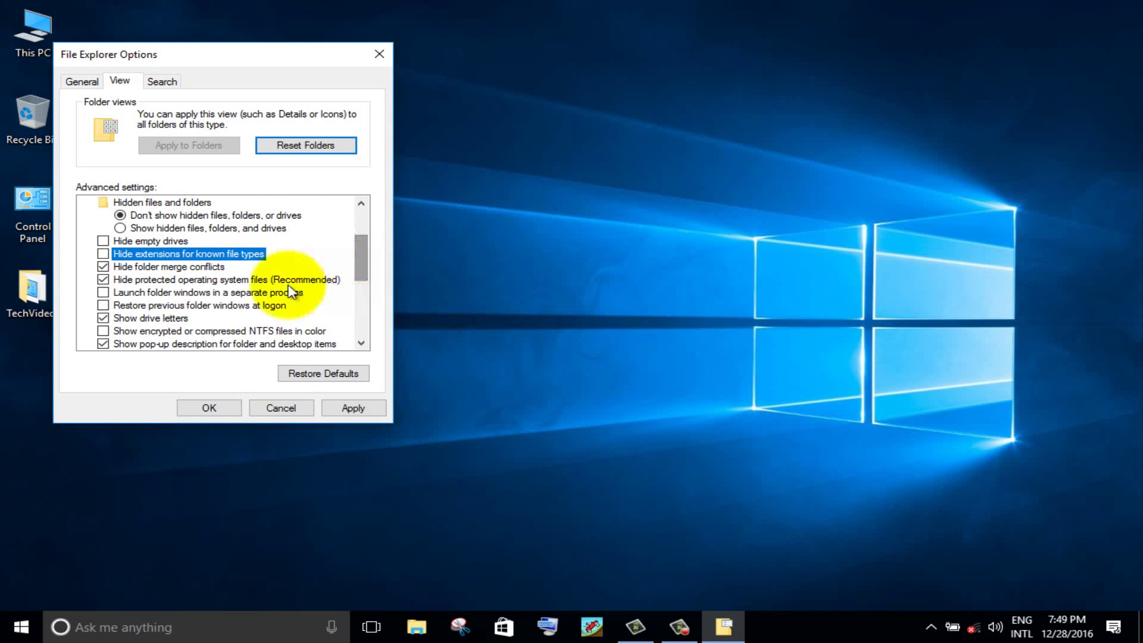
{"action": "left_click", "coordinate": [104, 344]}
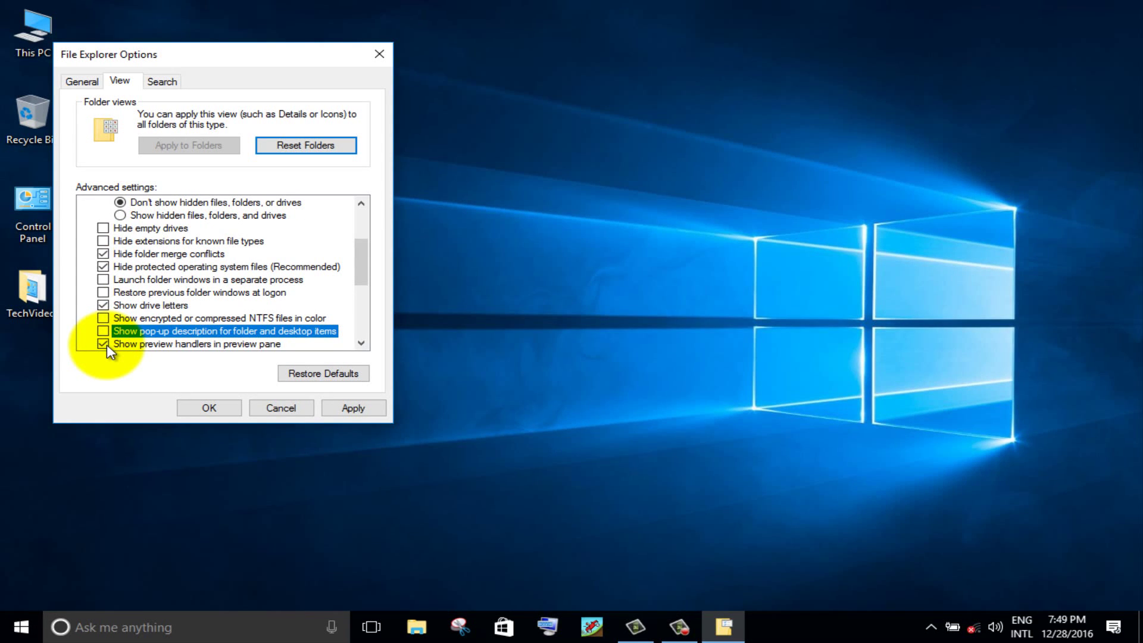
{"action": "left_click", "coordinate": [346, 408]}
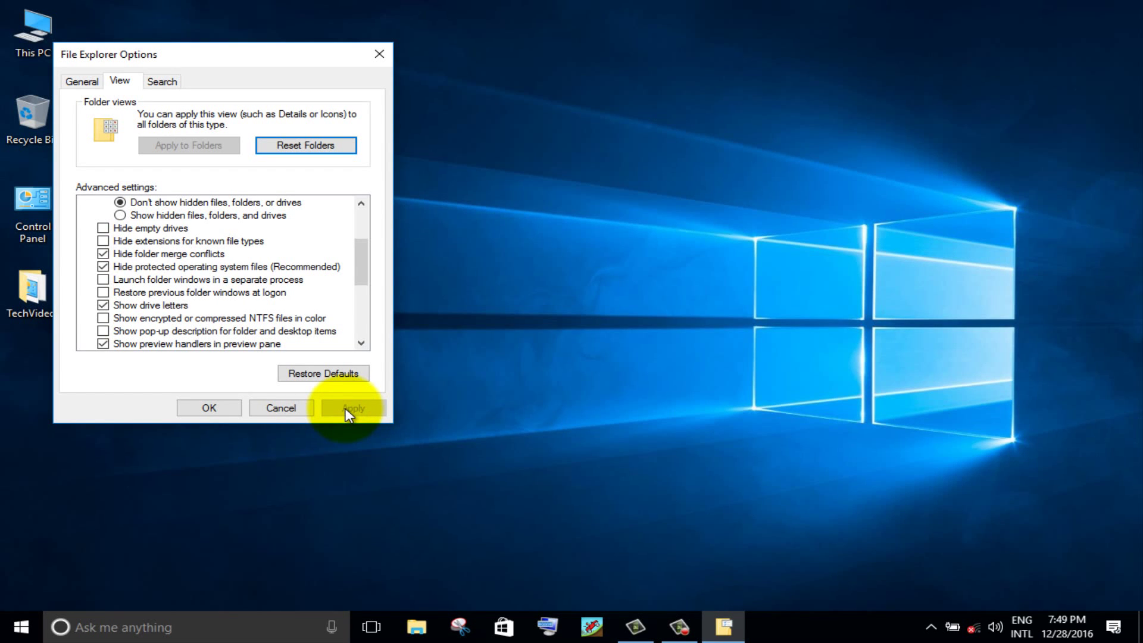
{"action": "left_click", "coordinate": [208, 408]}
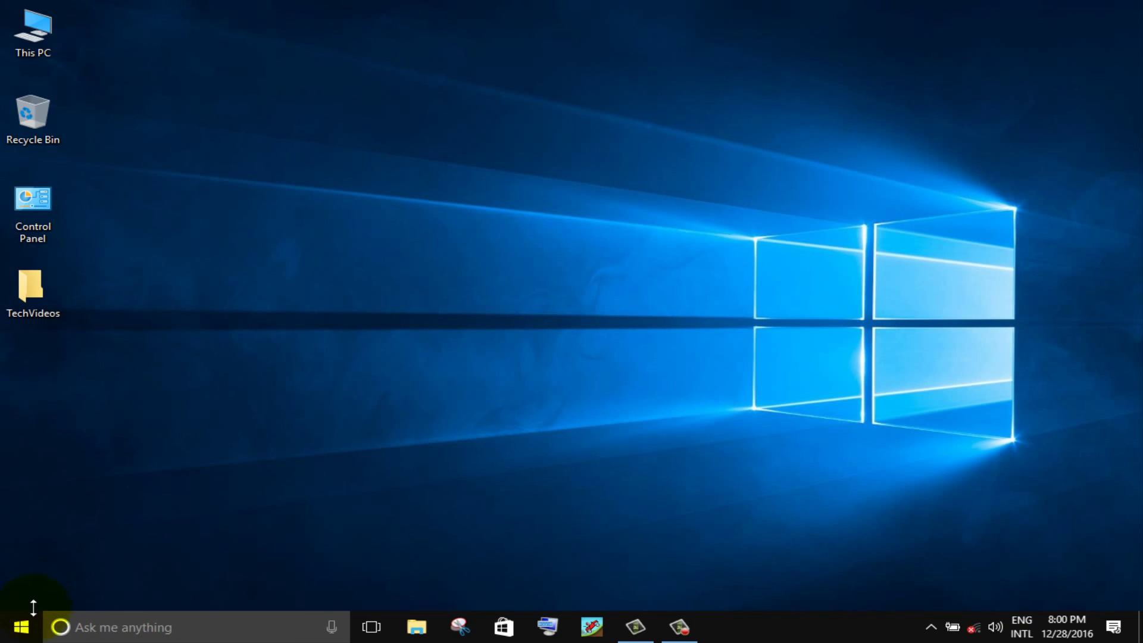
- Open the Windows Temp folder by running 'temp' from the Run box
{"action": "right_click", "coordinate": [23, 625]}
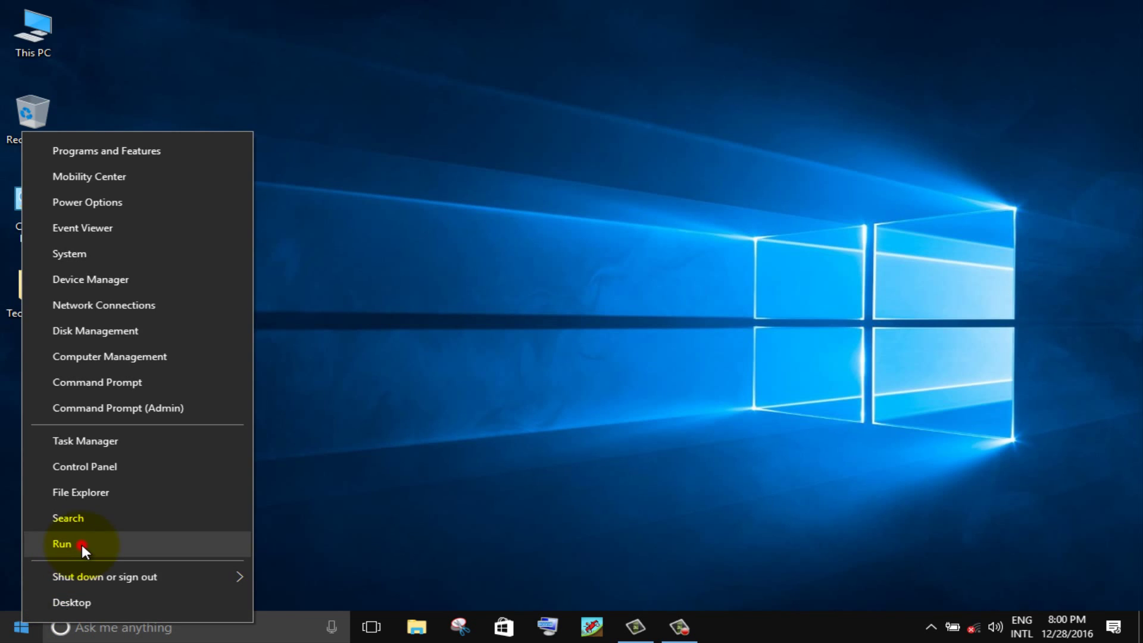
{"action": "left_click", "coordinate": [81, 545]}
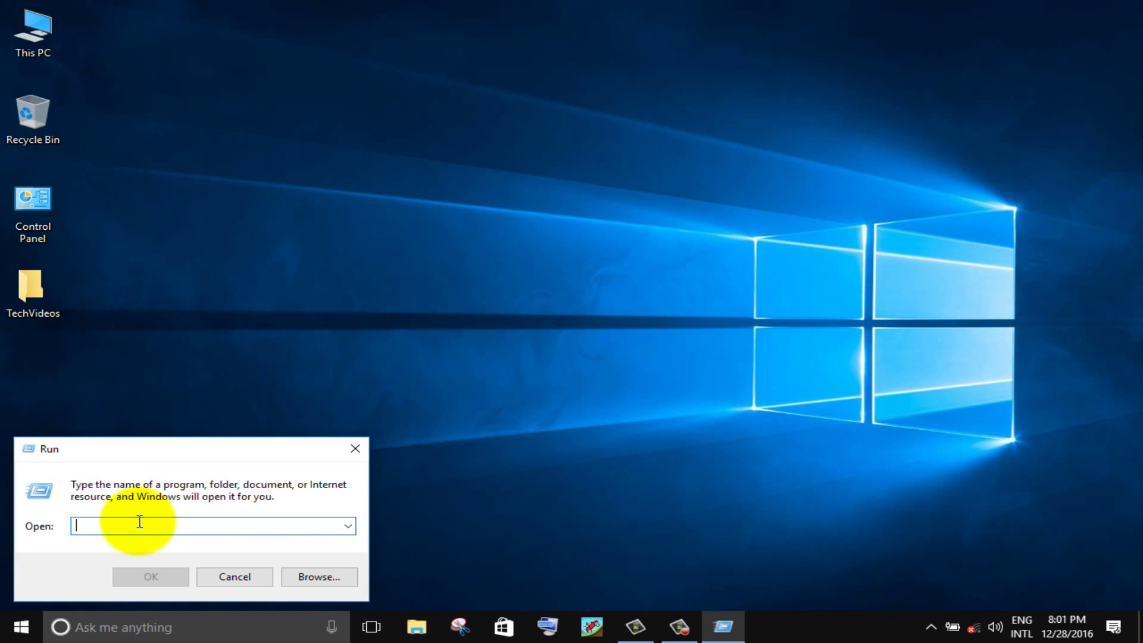
{"action": "type", "text": "temp"}
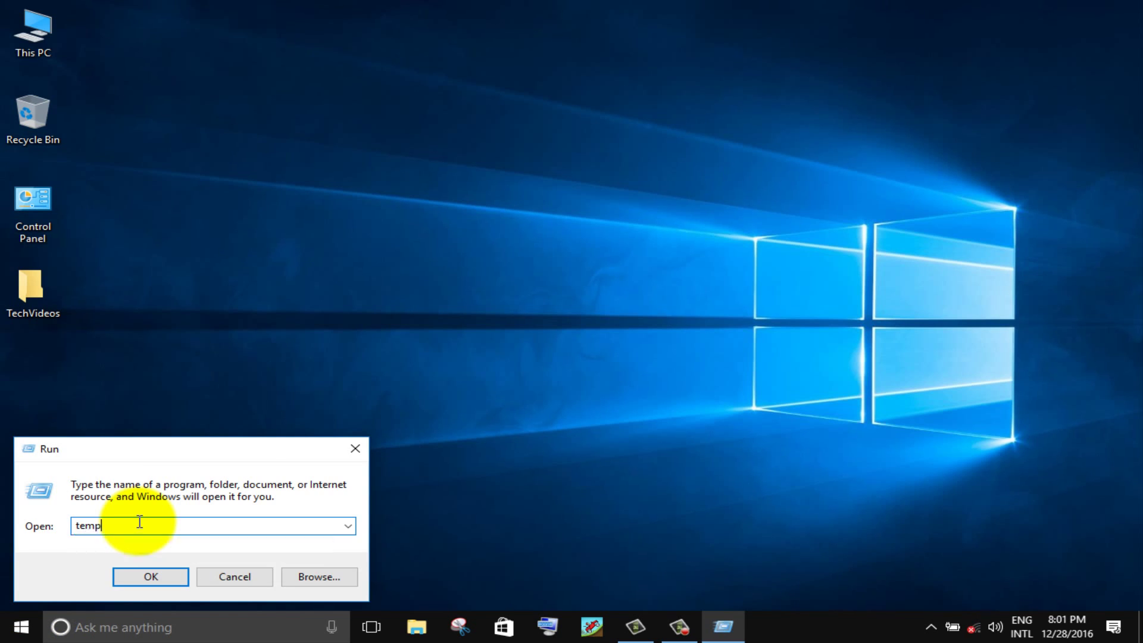
{"action": "left_click", "coordinate": [141, 574]}
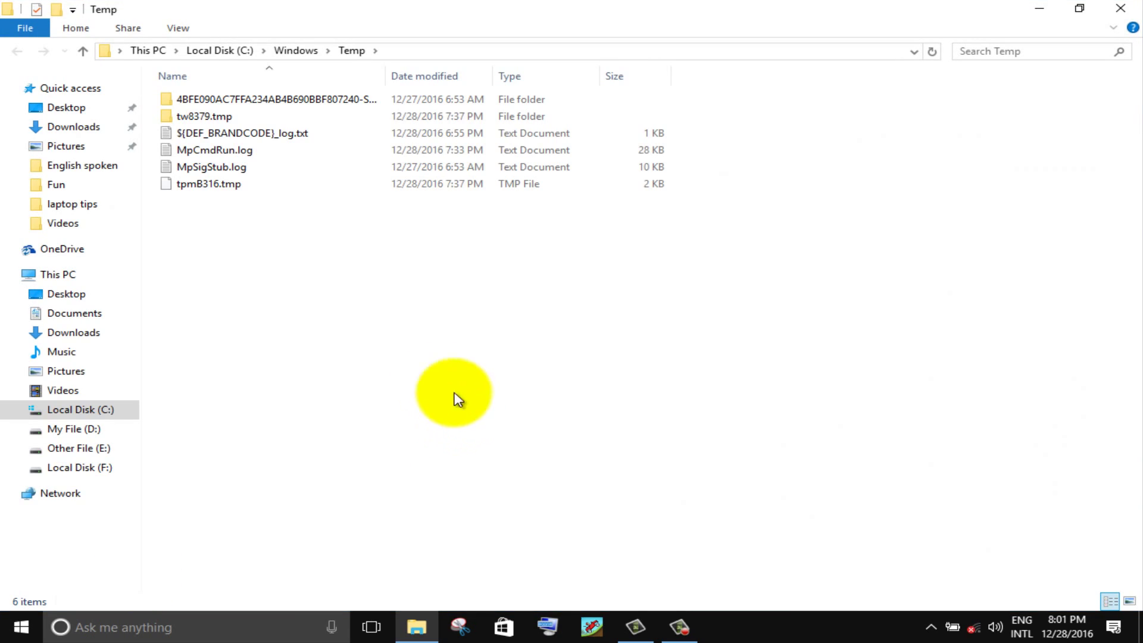
- Delete all six Temp items to the Recycle Bin and close the folder
{"action": "left_click_drag", "start_coordinate": [415, 368], "coordinate": [247, 113]}
{"action": "right_click", "coordinate": [245, 106]}
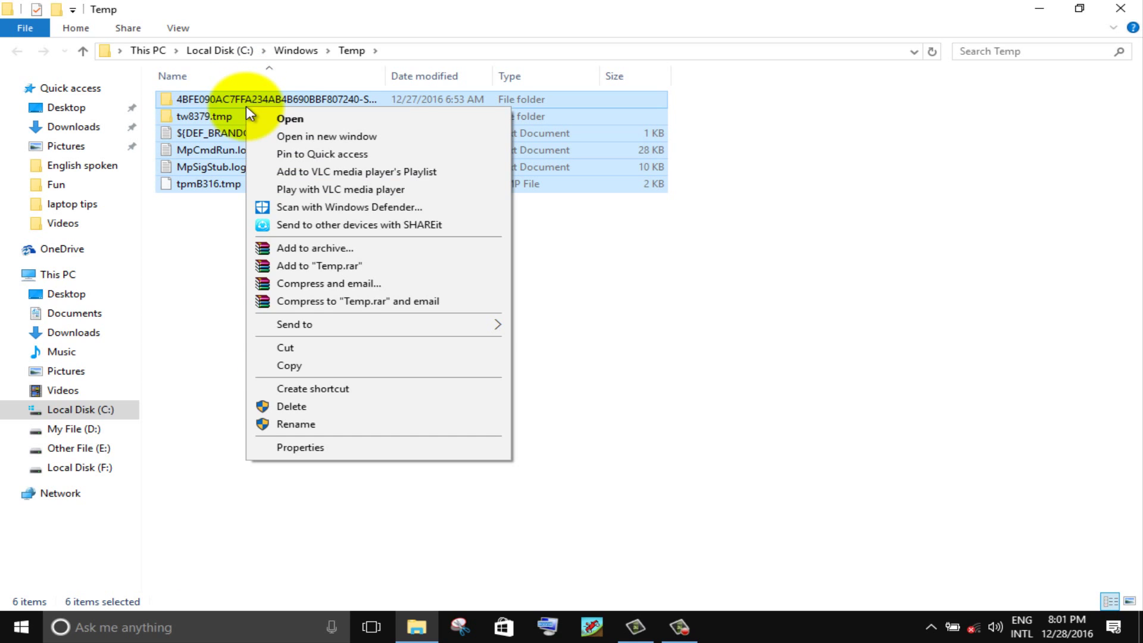
{"action": "left_click", "coordinate": [283, 408]}
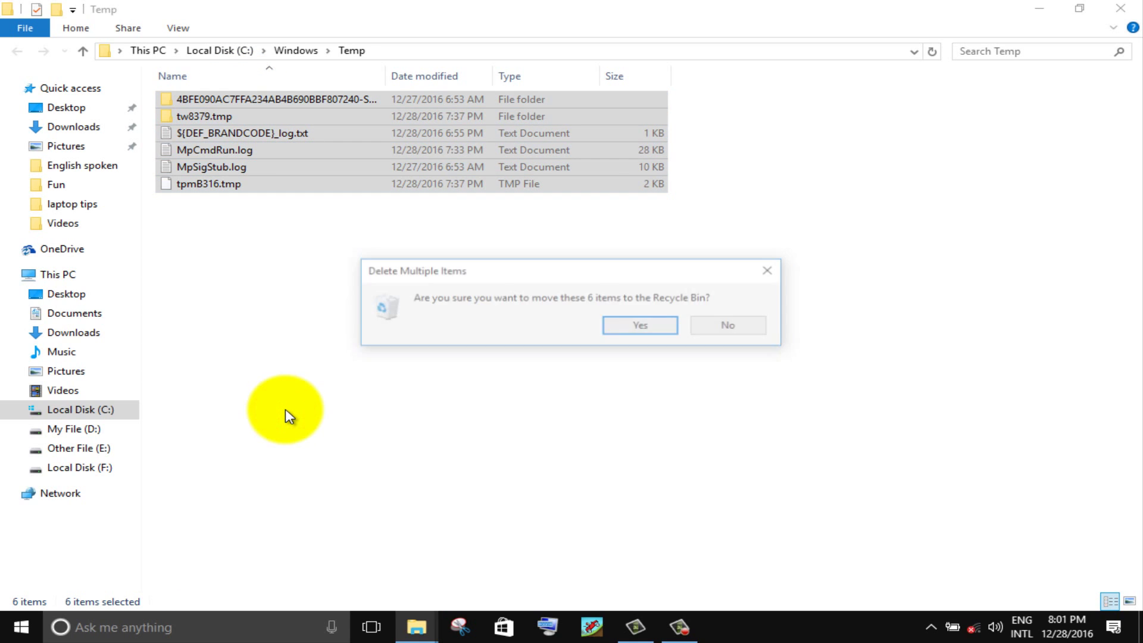
{"action": "left_click", "coordinate": [635, 327]}
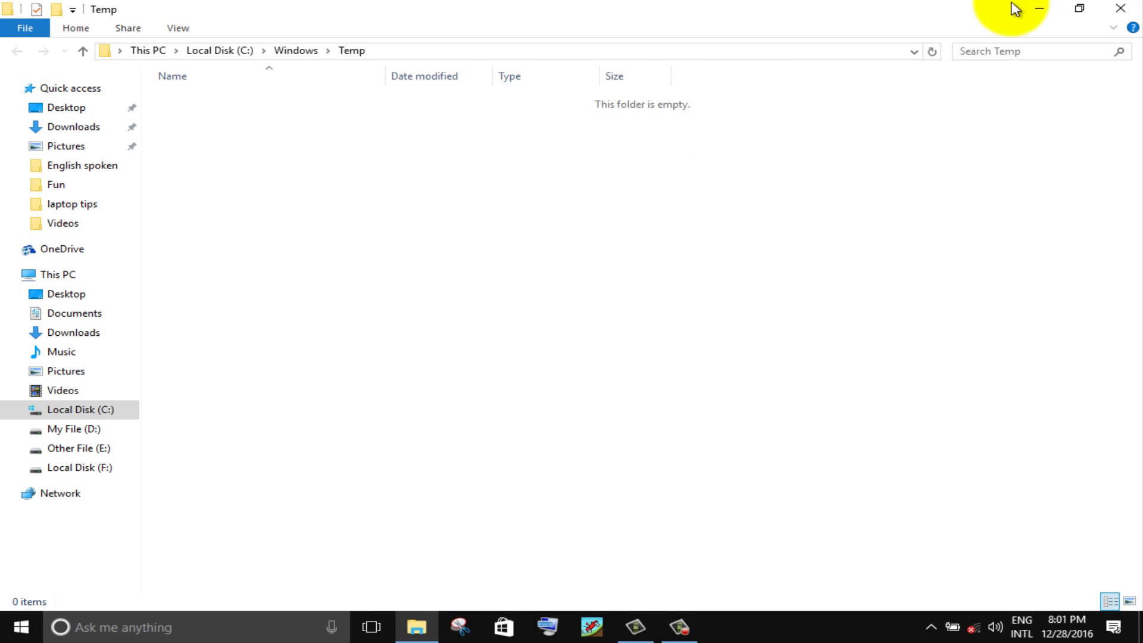
{"action": "left_click", "coordinate": [1120, 8]}
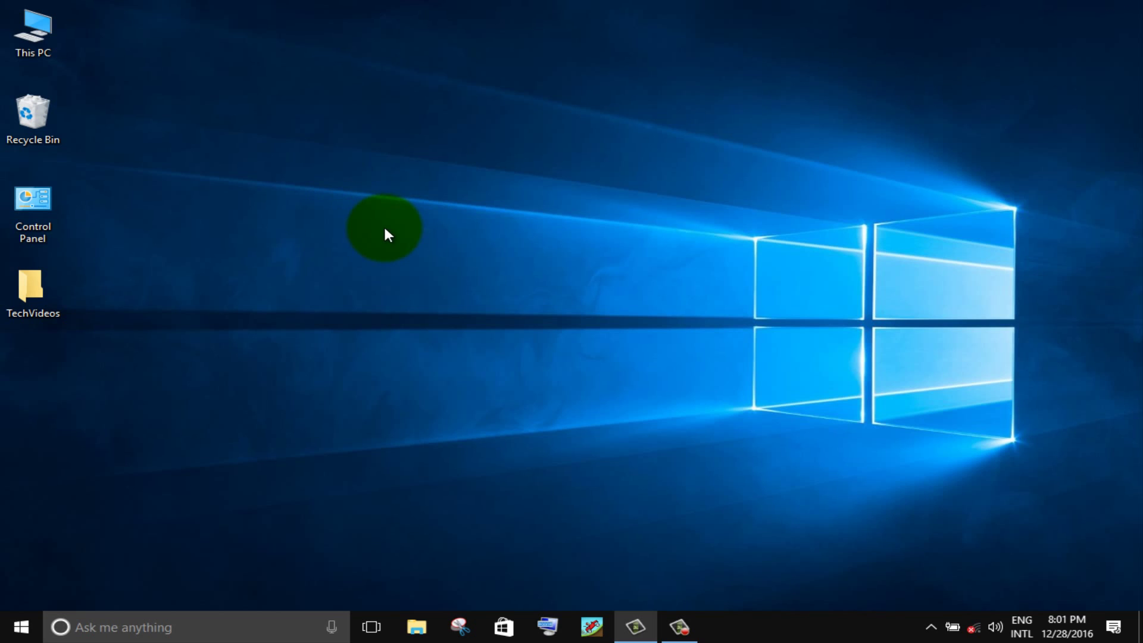
- Open the %TEMP% folder from the Run box, replacing the previous entry
{"action": "right_click", "coordinate": [12, 627]}
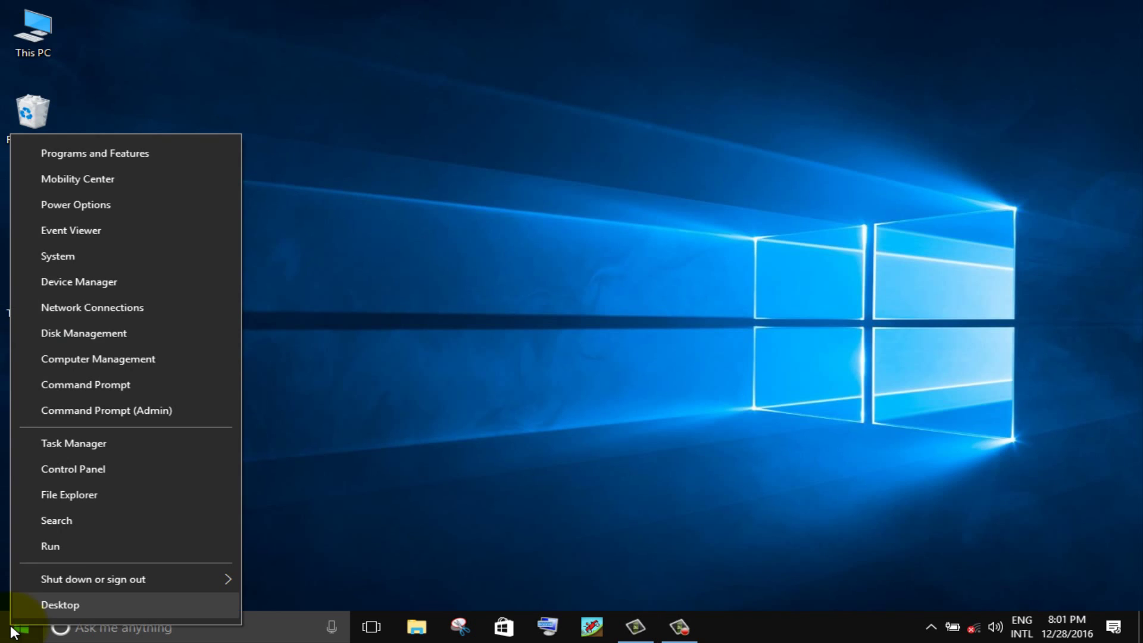
{"action": "left_click", "coordinate": [56, 545]}
{"action": "left_click", "coordinate": [110, 525]}
{"action": "key", "text": "BackSpace"}
{"action": "key", "text": "BackSpace"}
{"action": "key", "text": "BackSpace"}
{"action": "key", "text": "BackSpace"}
{"action": "type", "text": "%TEMP"}
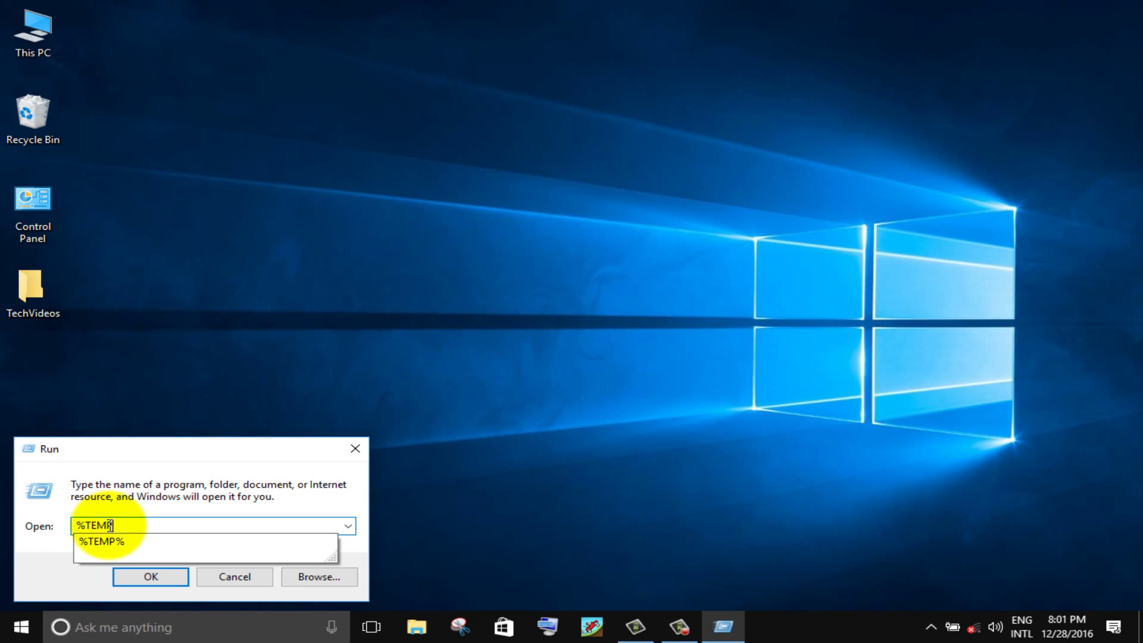
{"action": "type", "text": "%"}
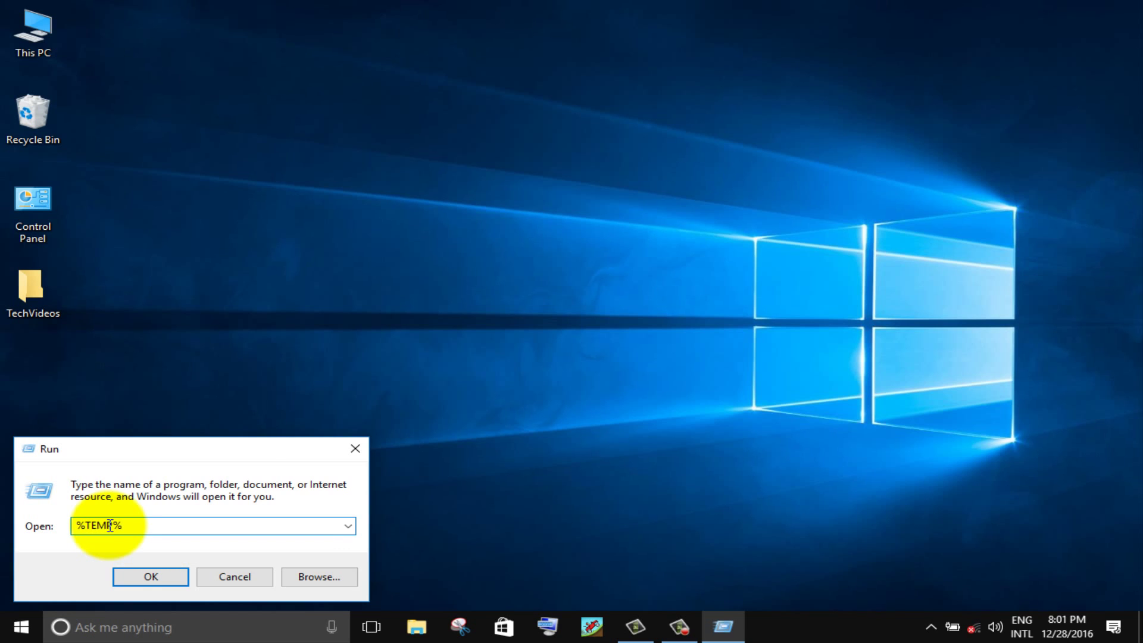
{"action": "left_click", "coordinate": [143, 576]}
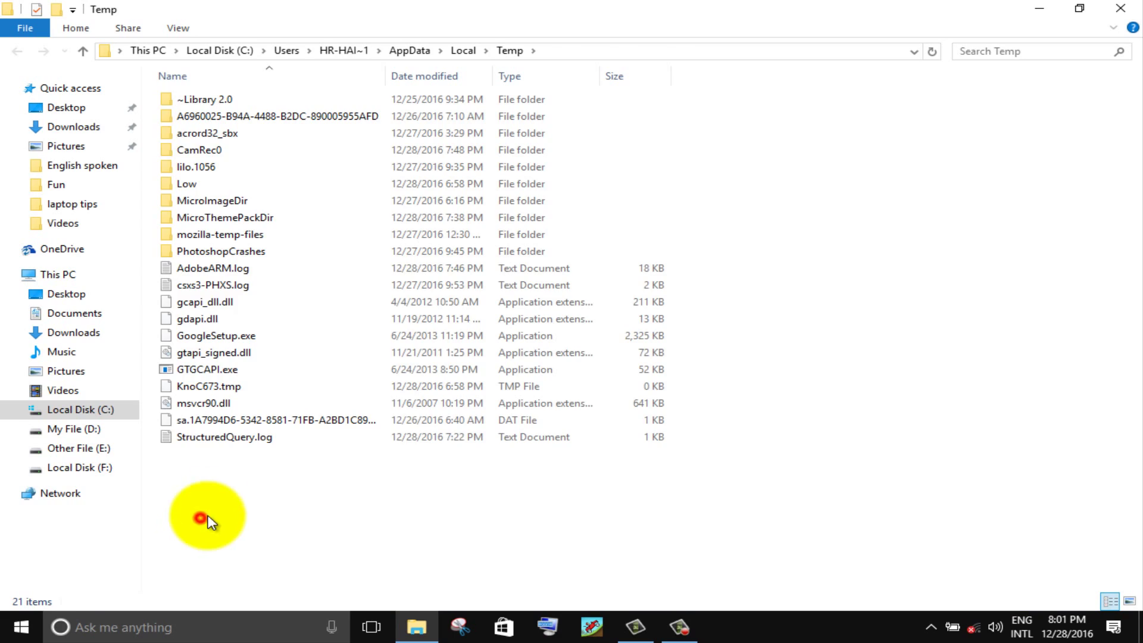
- Recycle all %TEMP% items, skipping the in-use CamRec0 folder, and close the window
{"action": "left_click_drag", "start_coordinate": [201, 518], "coordinate": [179, 110]}
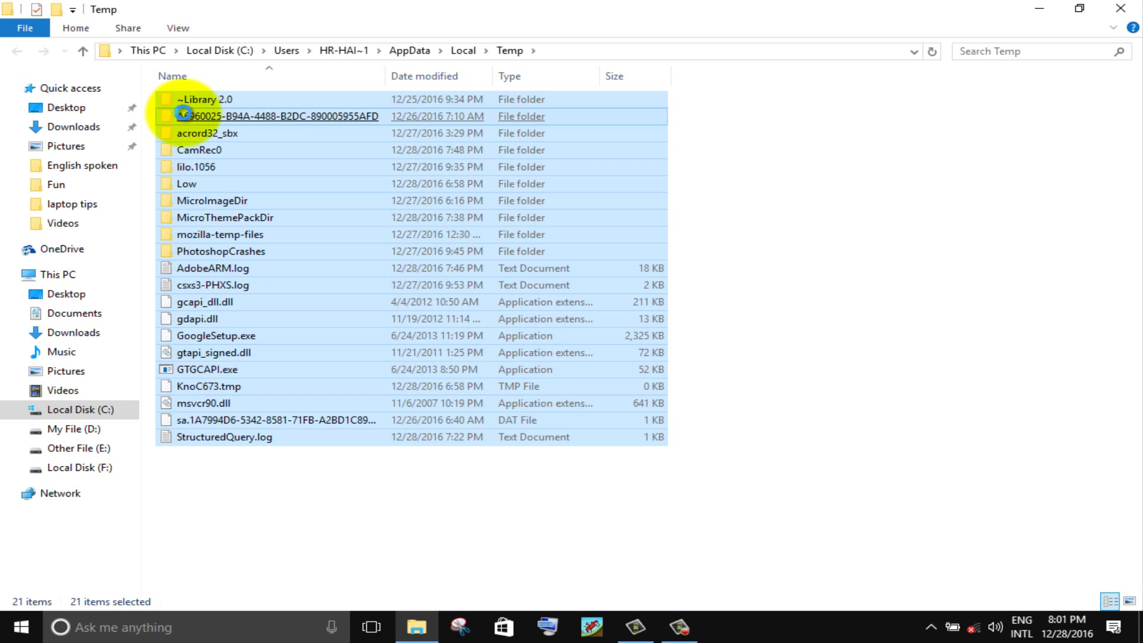
{"action": "right_click", "coordinate": [185, 118]}
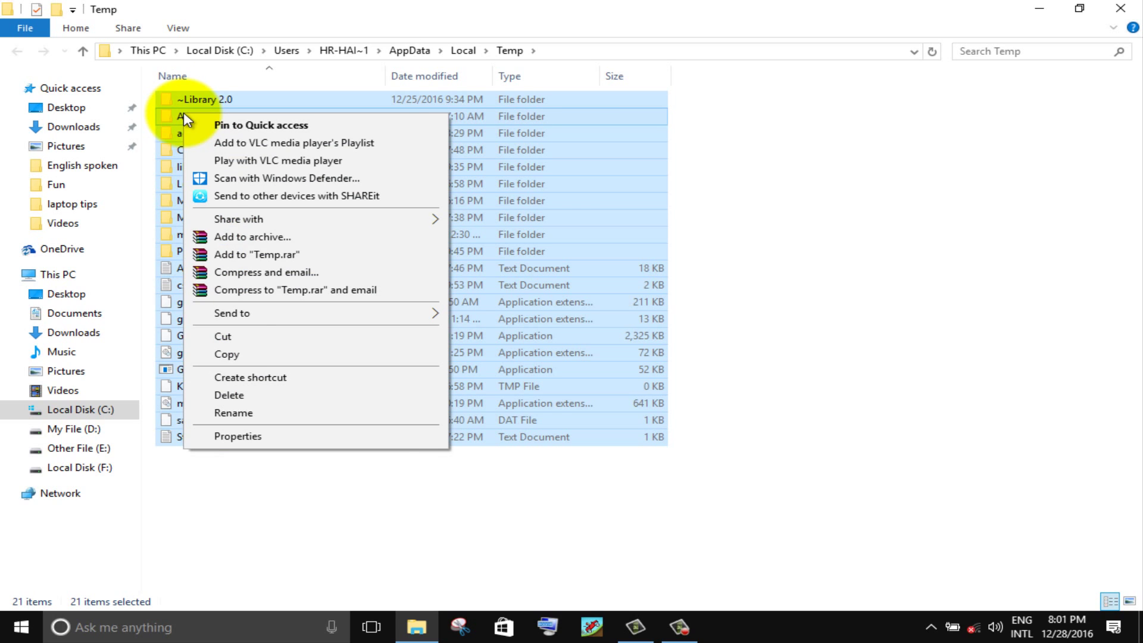
{"action": "left_click", "coordinate": [231, 399]}
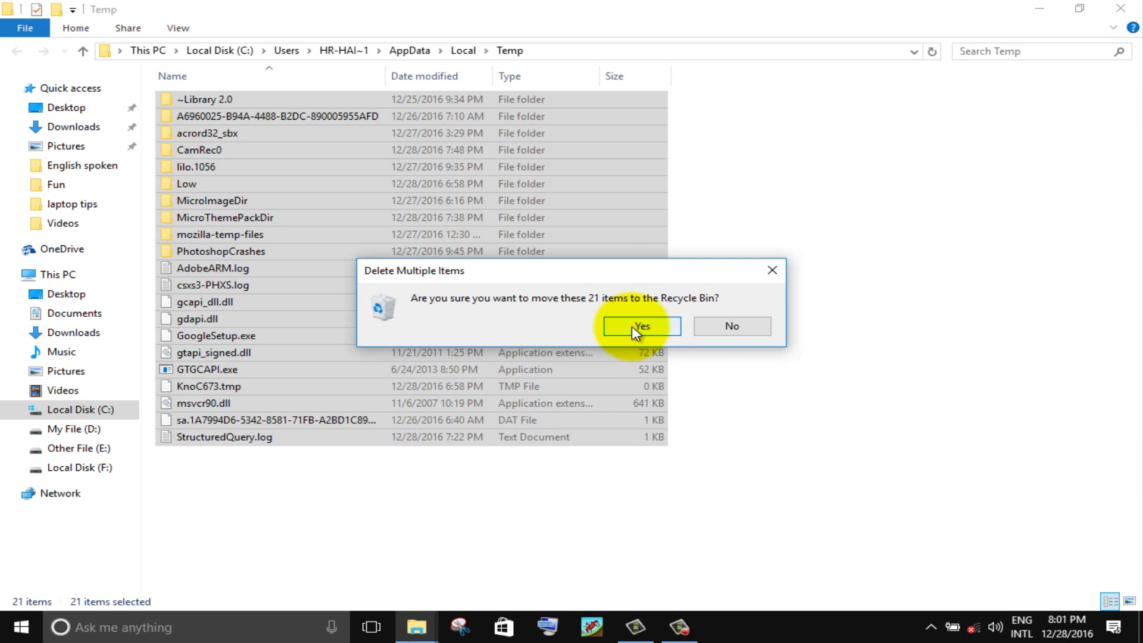
{"action": "left_click", "coordinate": [633, 329]}
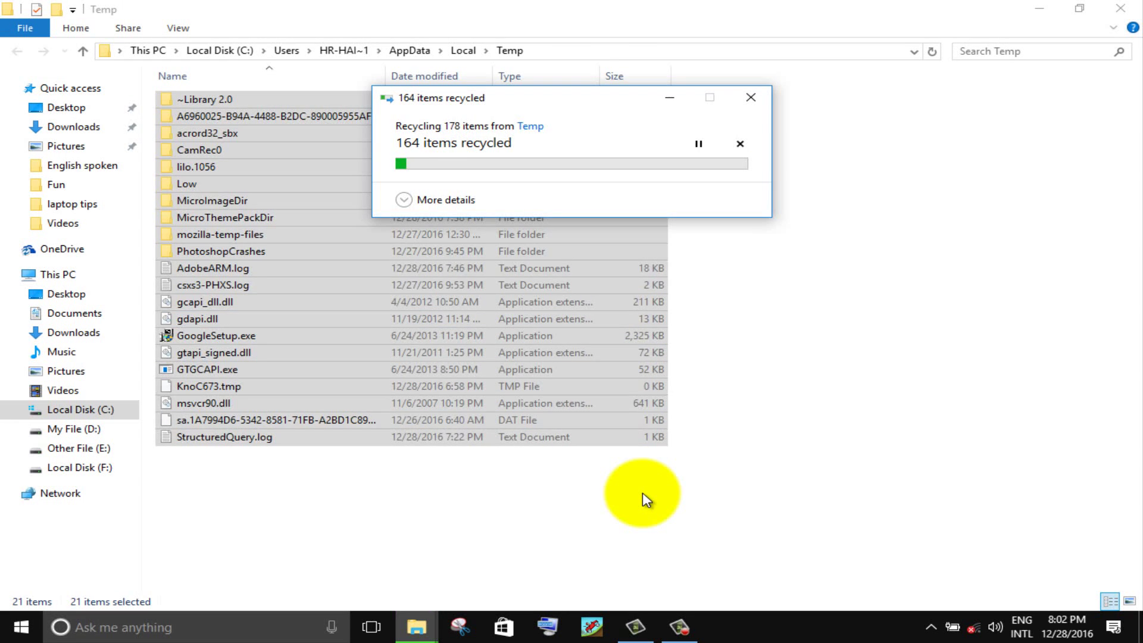
{"action": "left_click", "coordinate": [626, 271]}
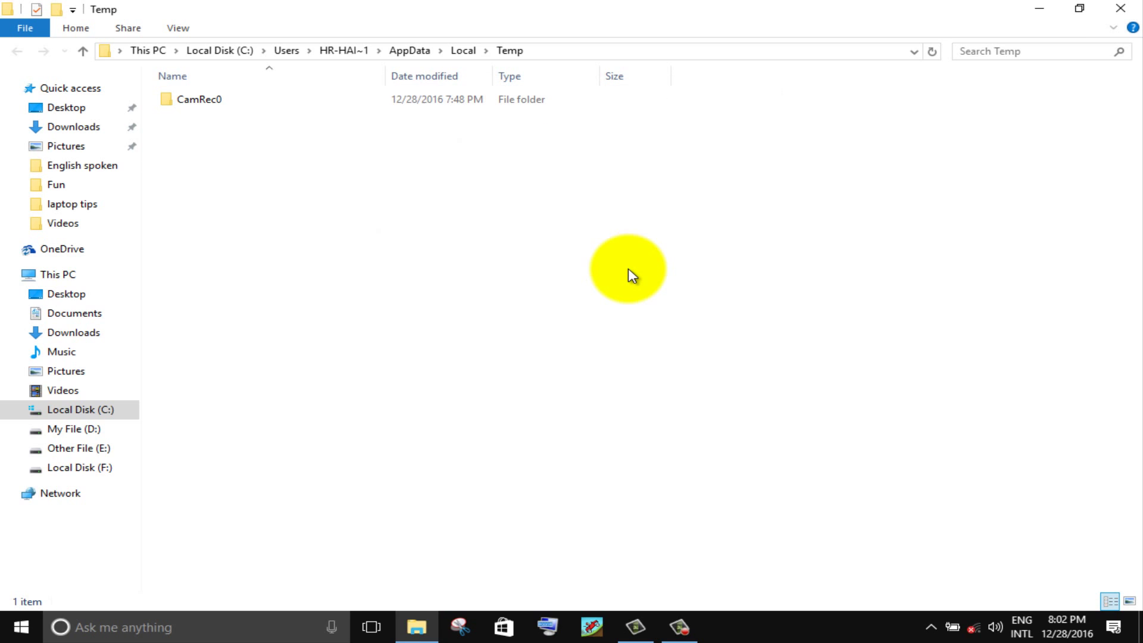
{"action": "left_click", "coordinate": [1116, 8]}
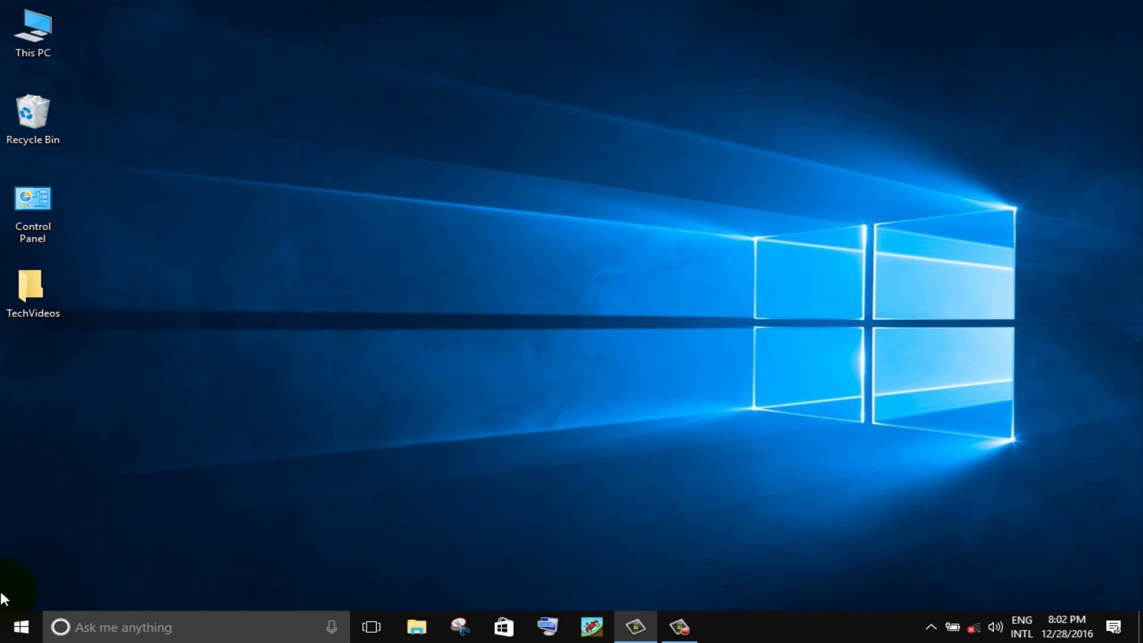
- Open the Prefetch folder via Run with 'prefetch', granting permanent access
{"action": "right_click", "coordinate": [18, 625]}
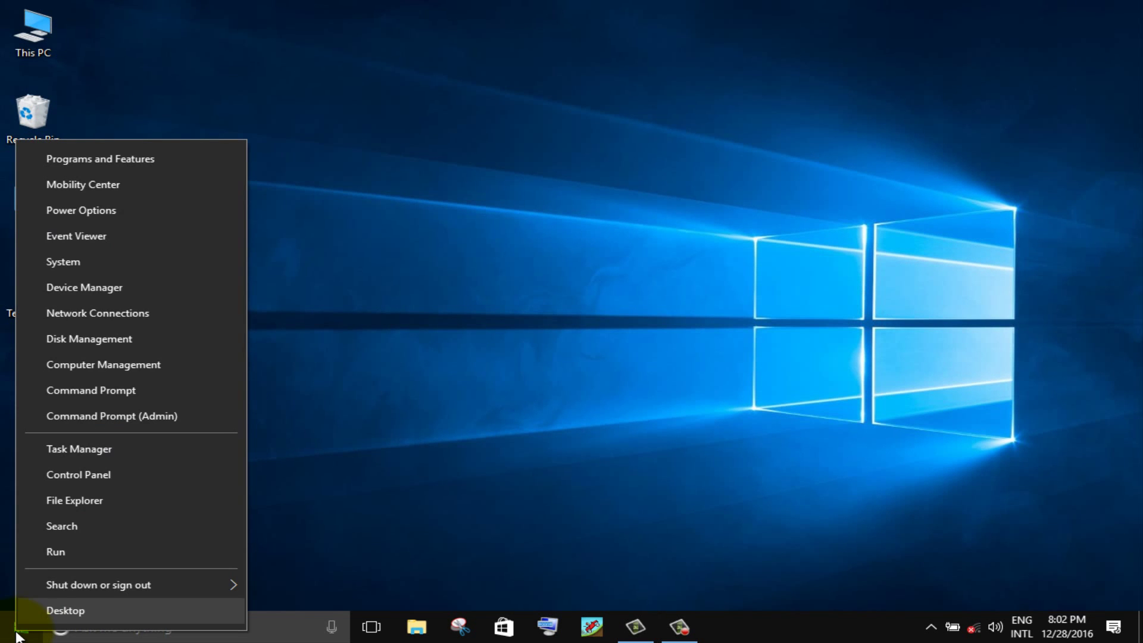
{"action": "left_click", "coordinate": [41, 552]}
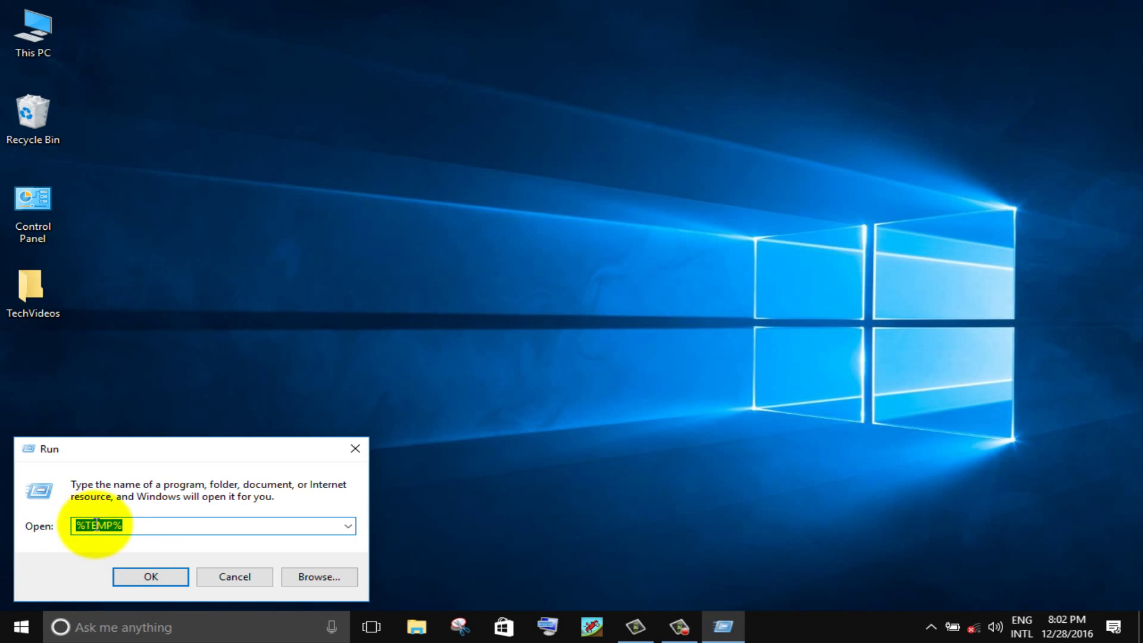
{"action": "key", "text": "BackSpace"}
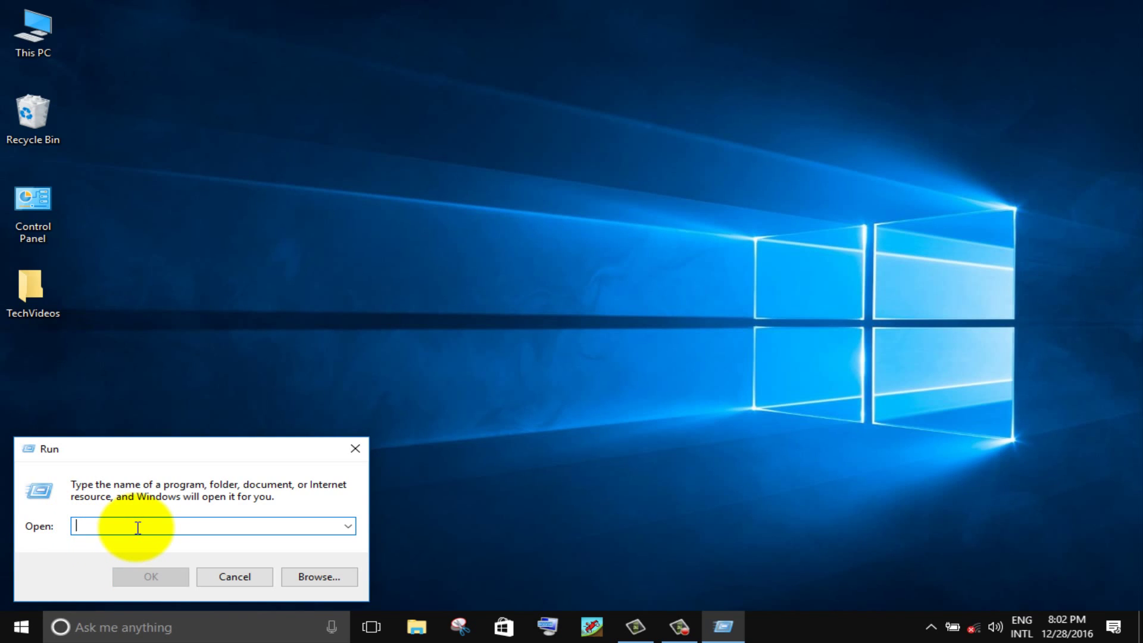
{"action": "type", "text": "prefe"}
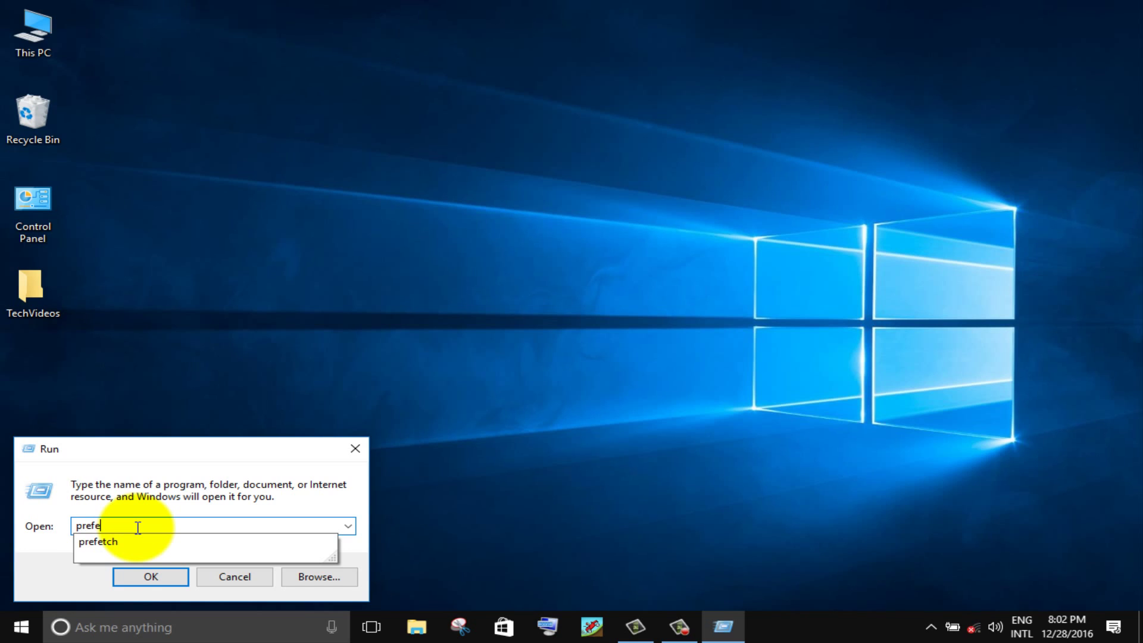
{"action": "type", "text": "tch"}
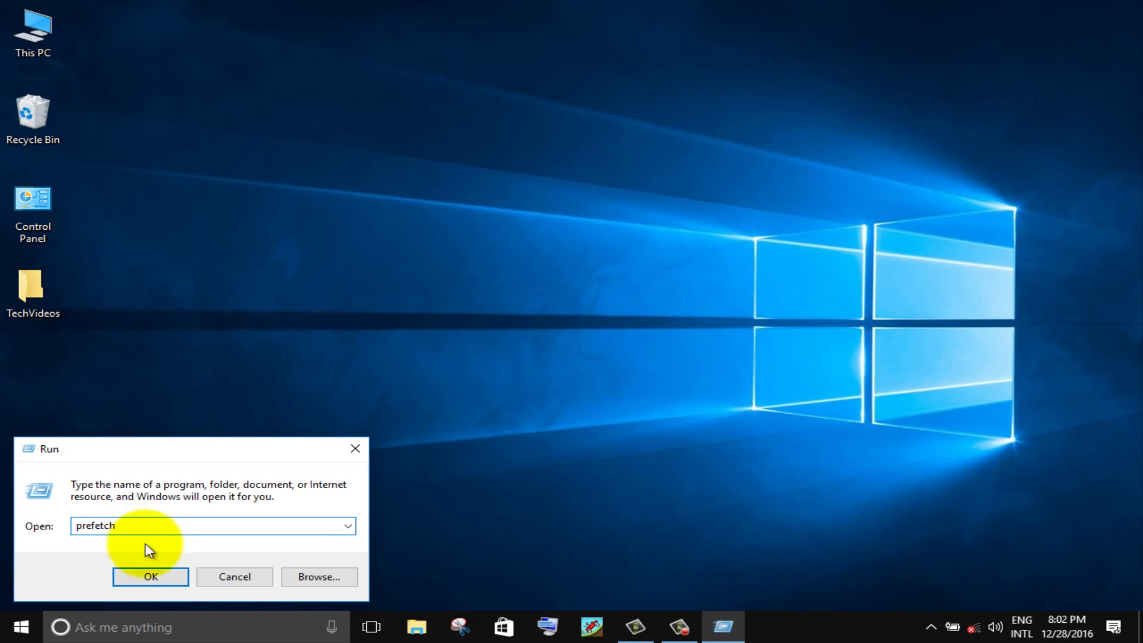
{"action": "left_click", "coordinate": [160, 572]}
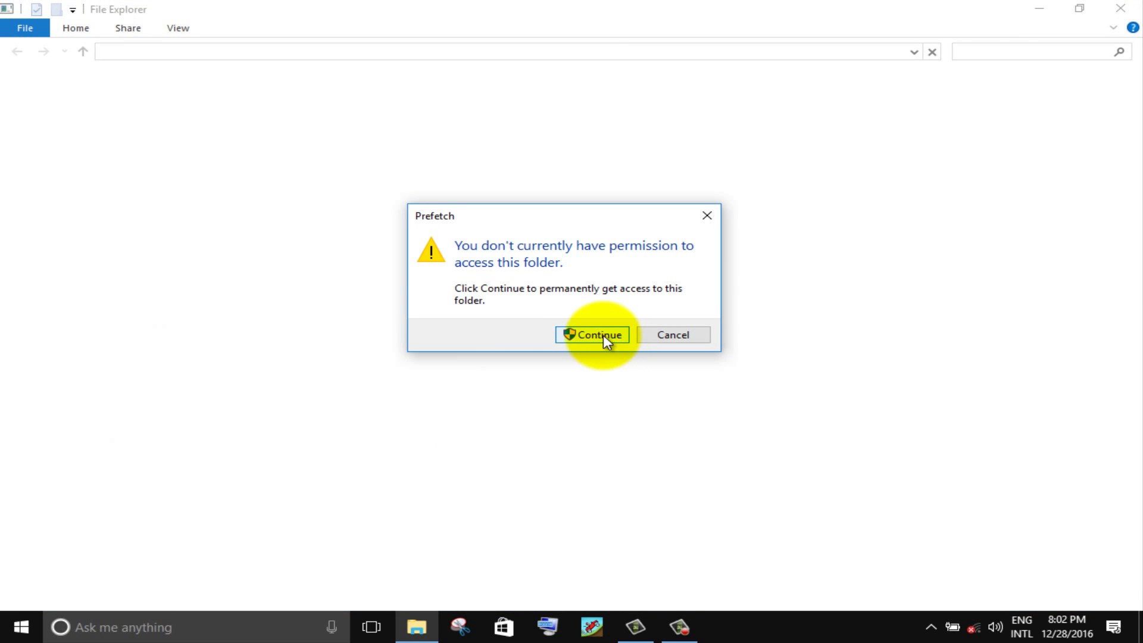
{"action": "left_click", "coordinate": [602, 334]}
- Recycle all 191 Prefetch files, skipping the one still in use
{"action": "left_click", "coordinate": [603, 335]}
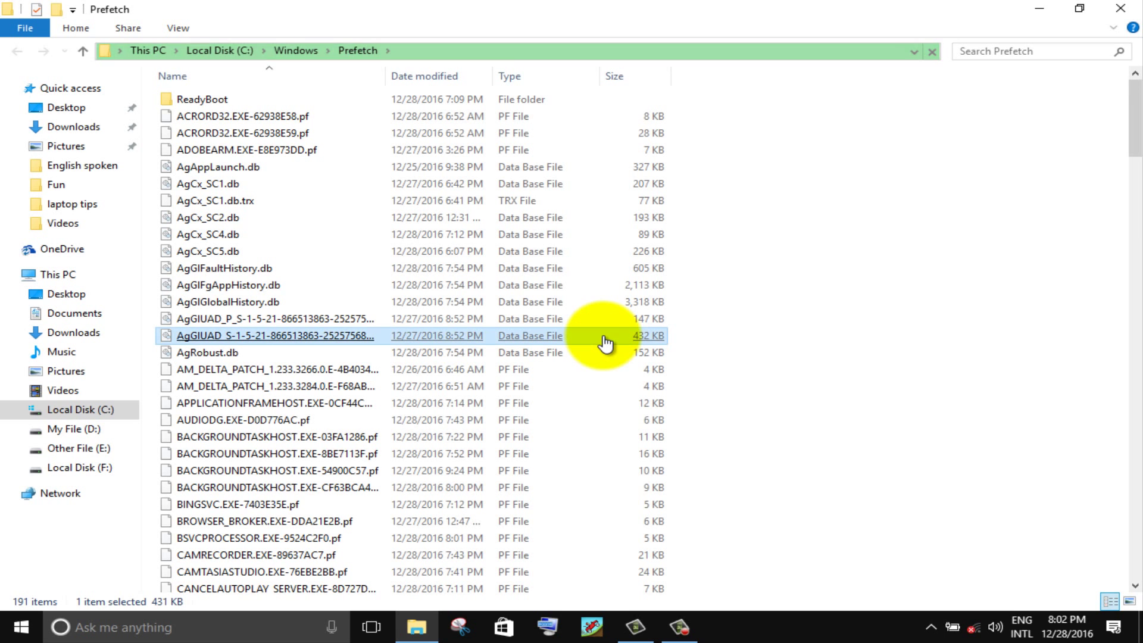
{"action": "left_click", "coordinate": [567, 287]}
{"action": "key", "text": "ctrl+a"}
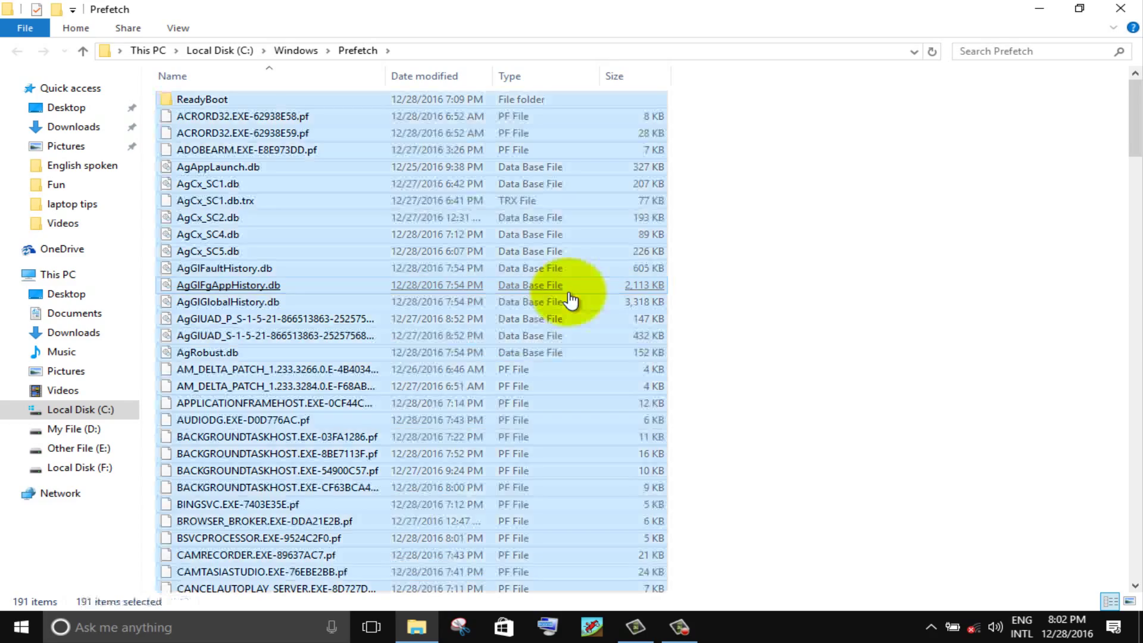
{"action": "right_click", "coordinate": [508, 269]}
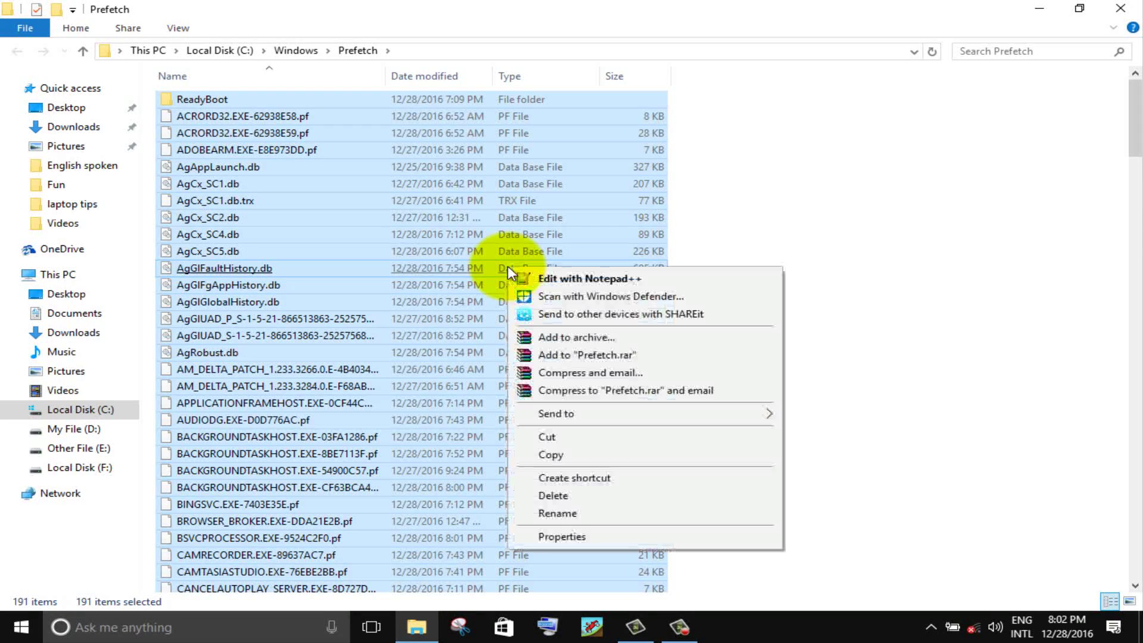
{"action": "left_click", "coordinate": [555, 498]}
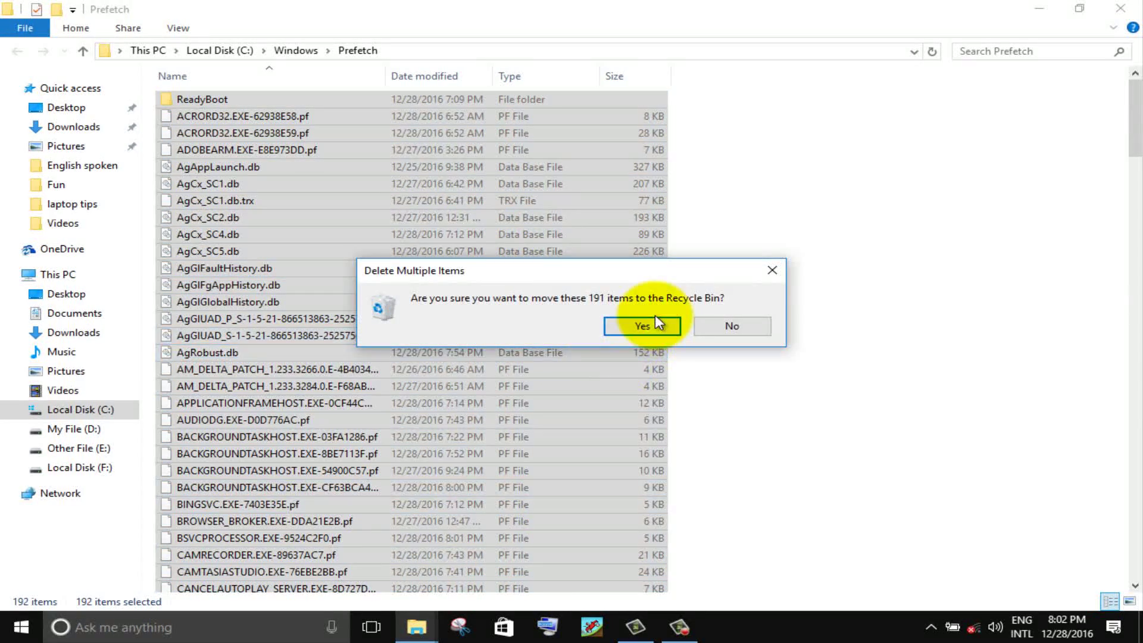
{"action": "left_click", "coordinate": [652, 324]}
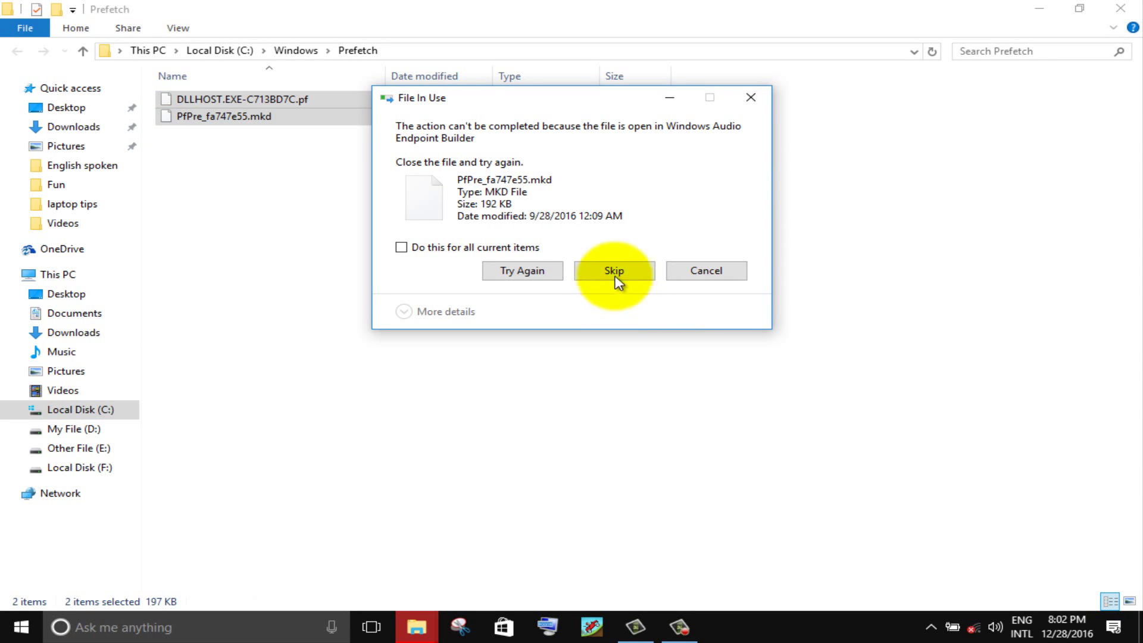
{"action": "left_click", "coordinate": [615, 272]}
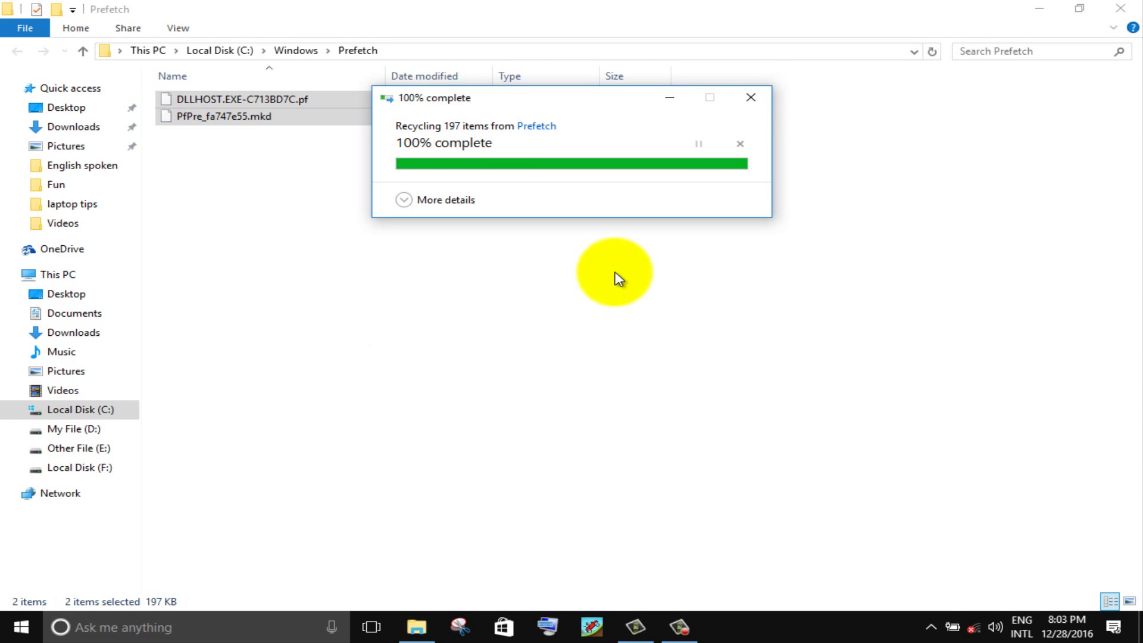
{"action": "left_click", "coordinate": [1117, 8]}
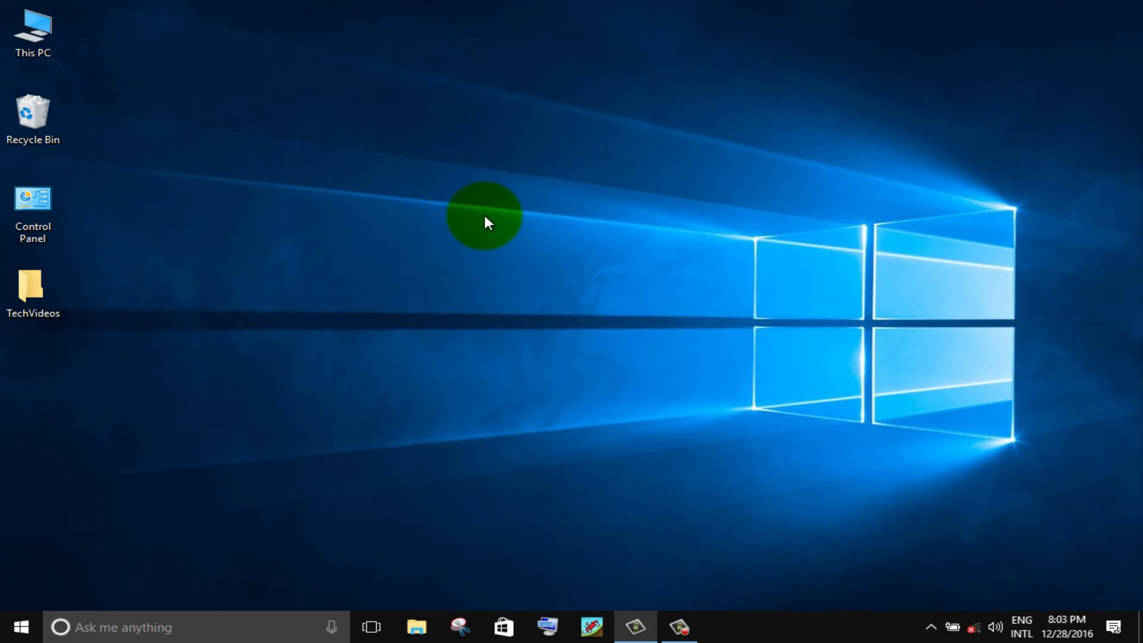